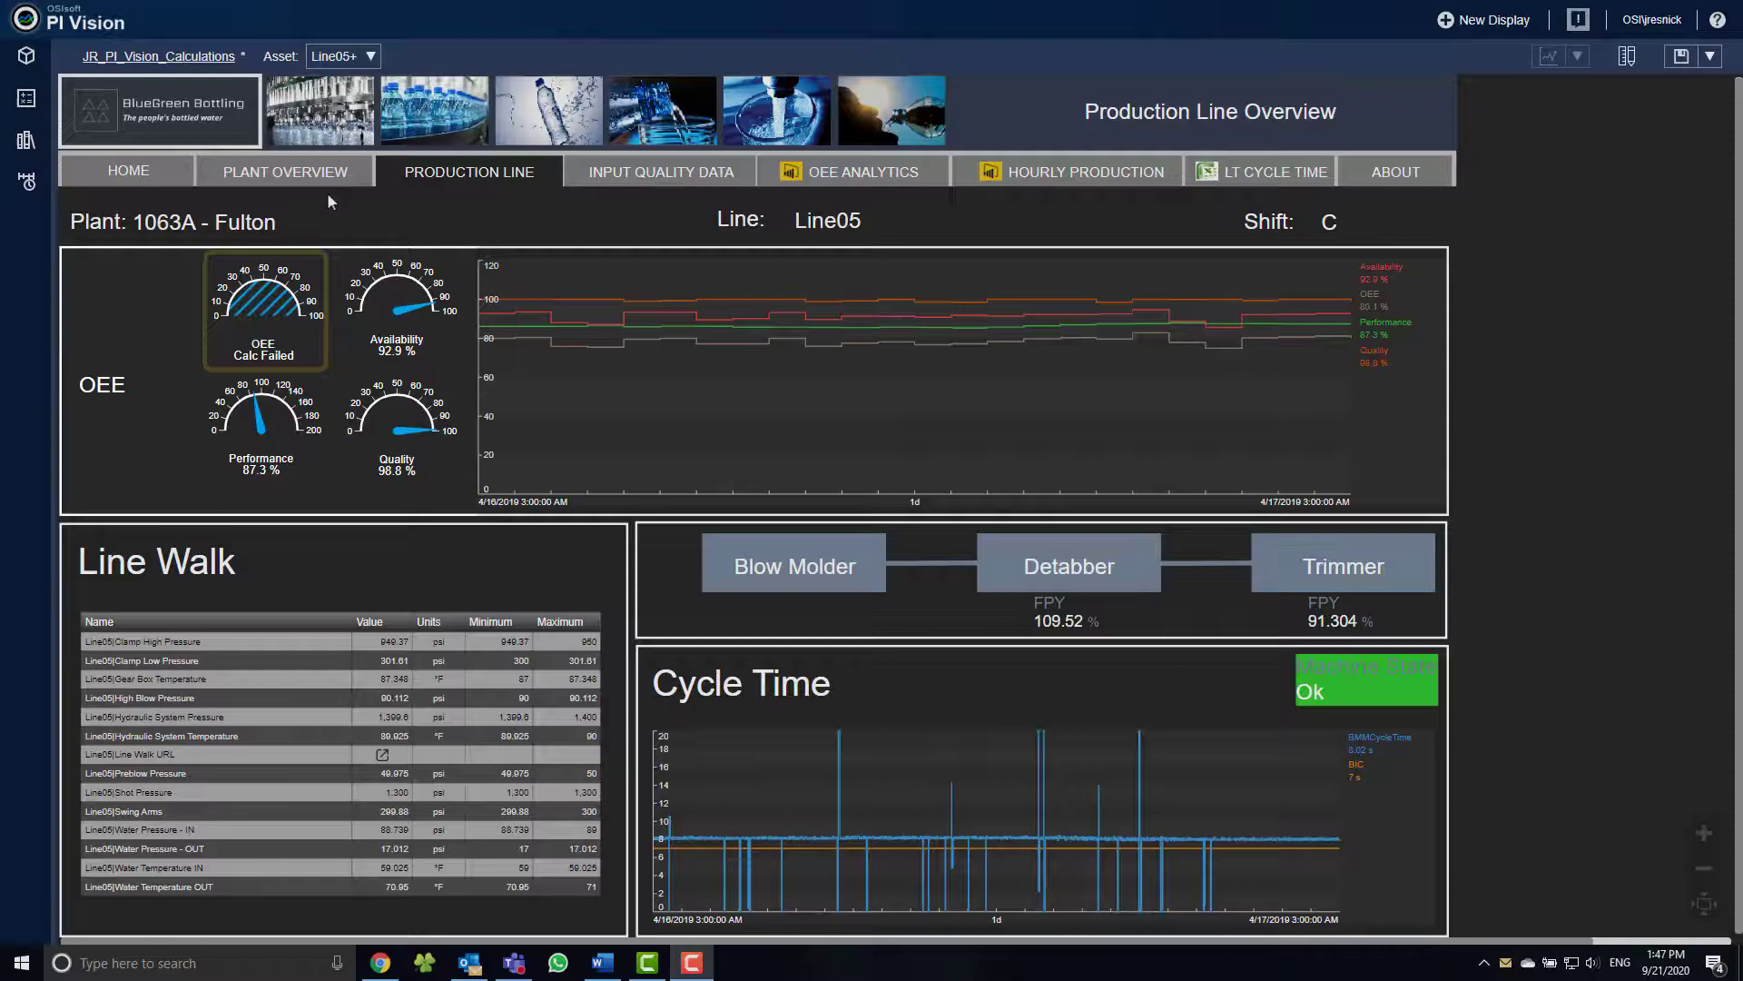
Create a new on-the-fly calculation named OEE in the Calculation Editor.
click(30, 101)
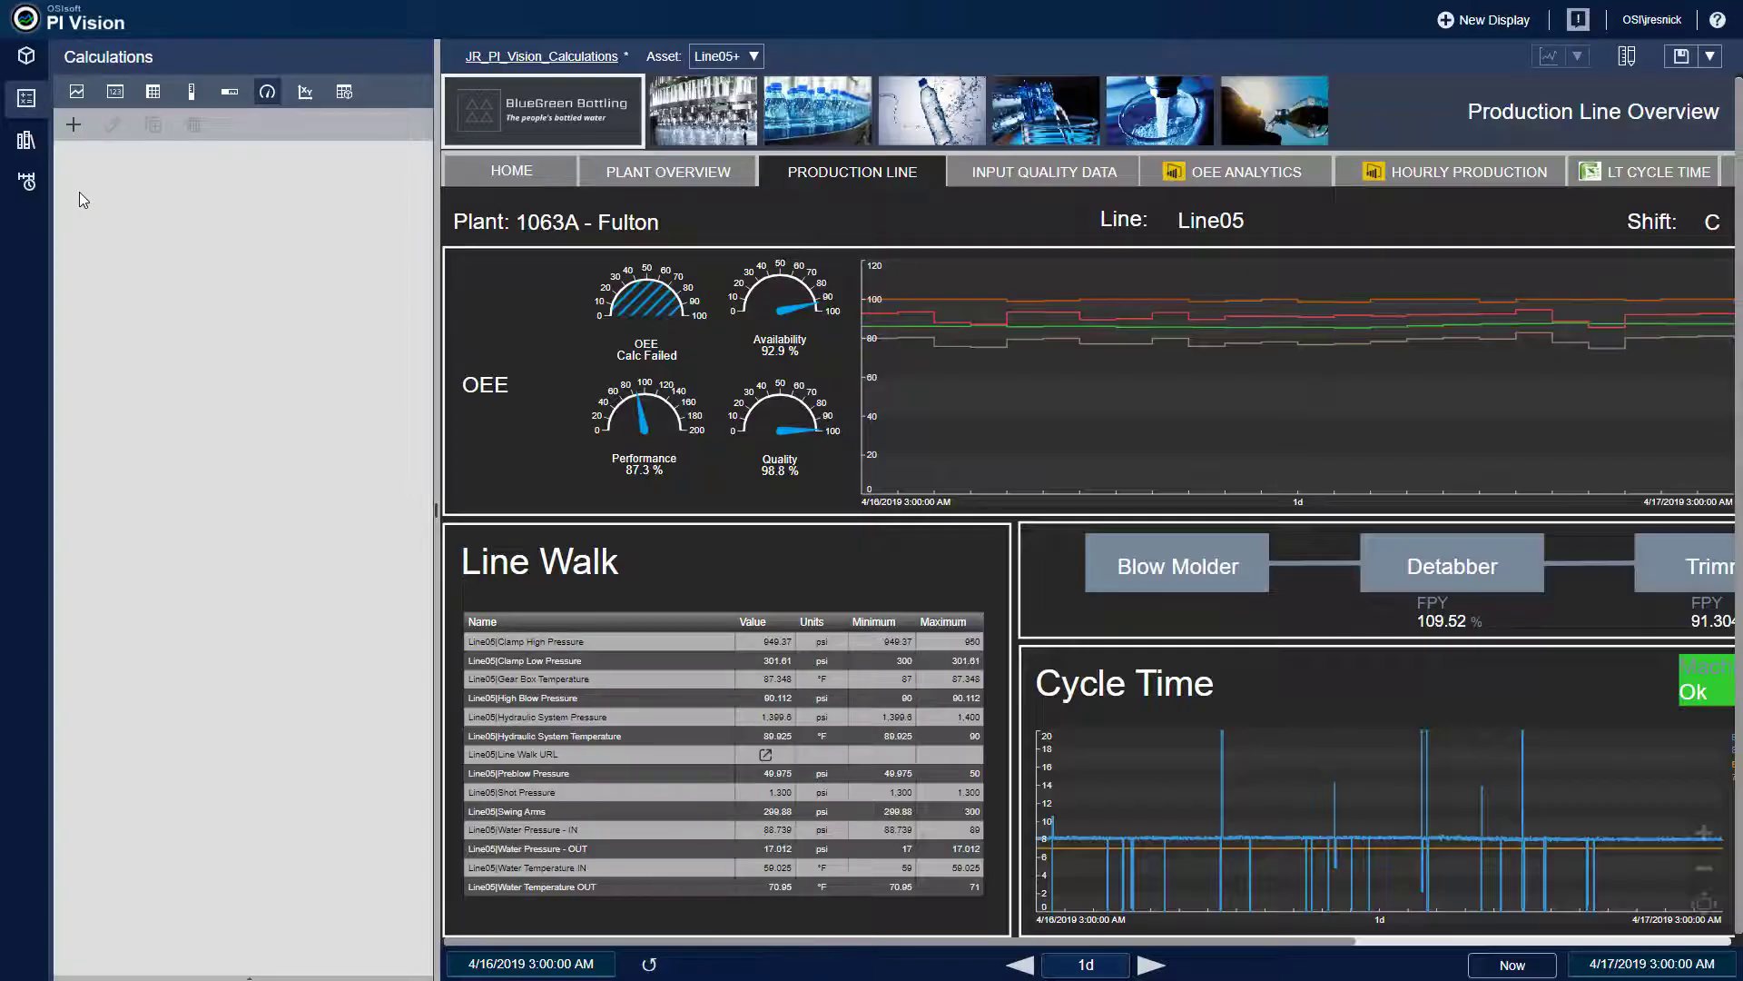
click(74, 127)
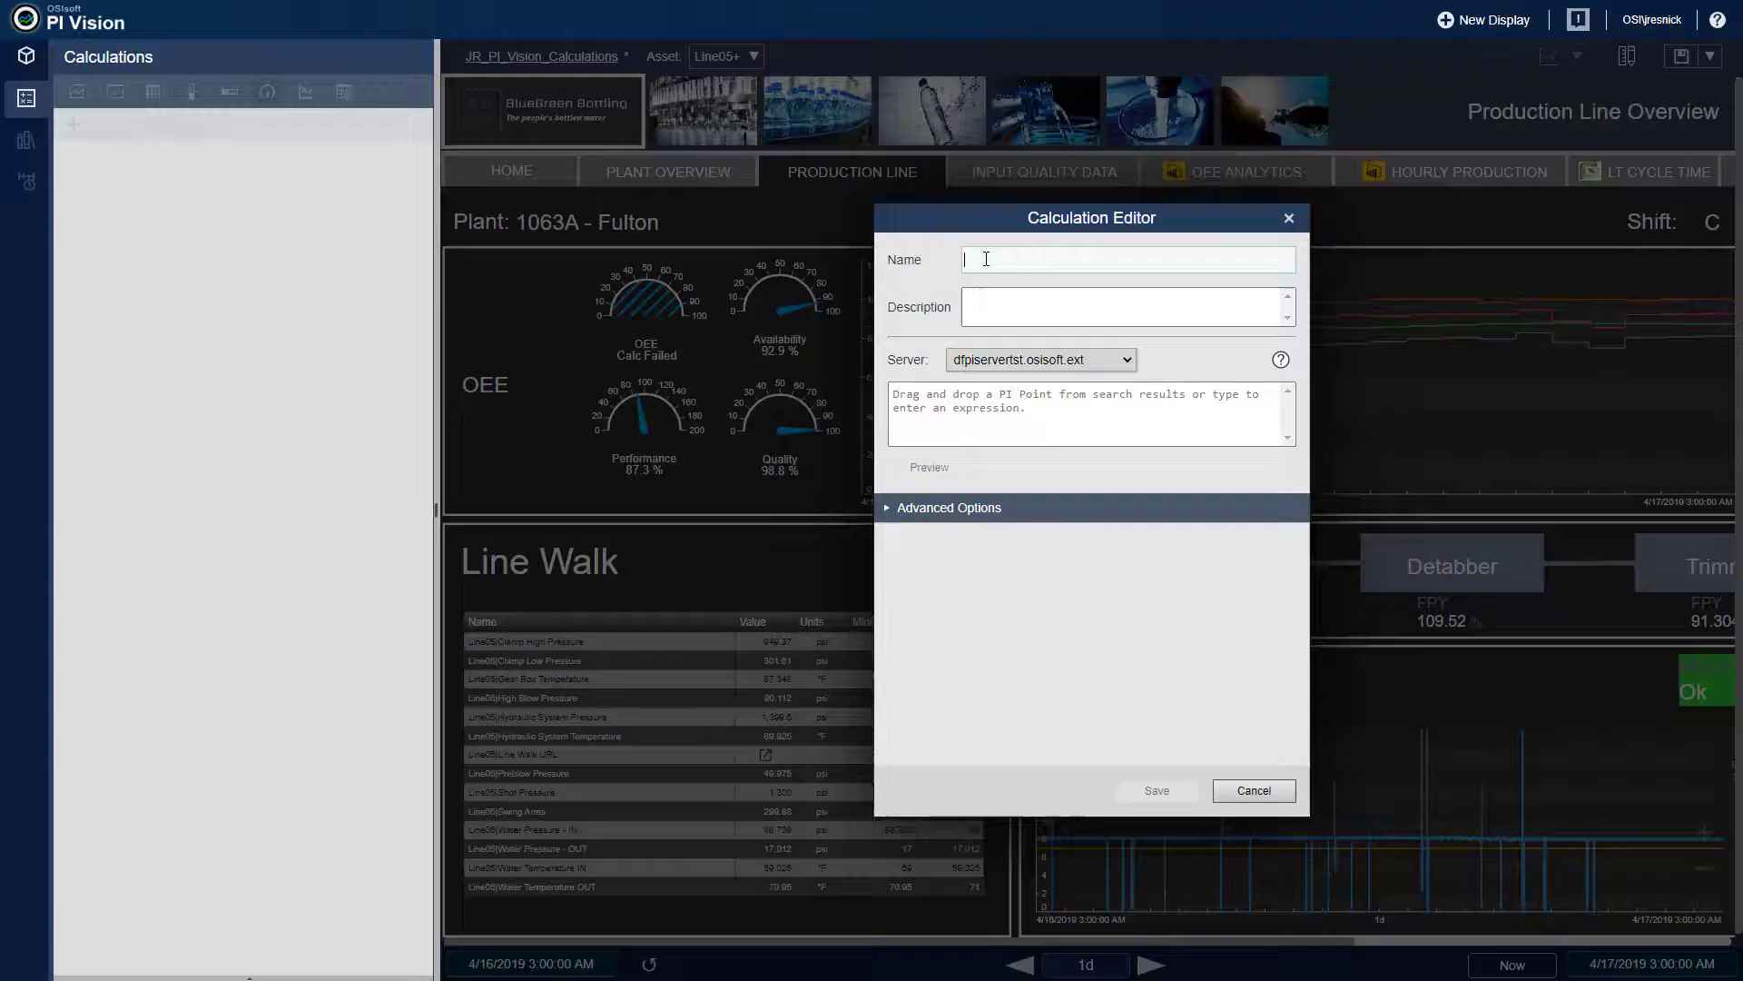
text(OEE)
Search assets for the Fulton line and drag Line05 Availability, Performance and Quality into the expression.
click(26, 56)
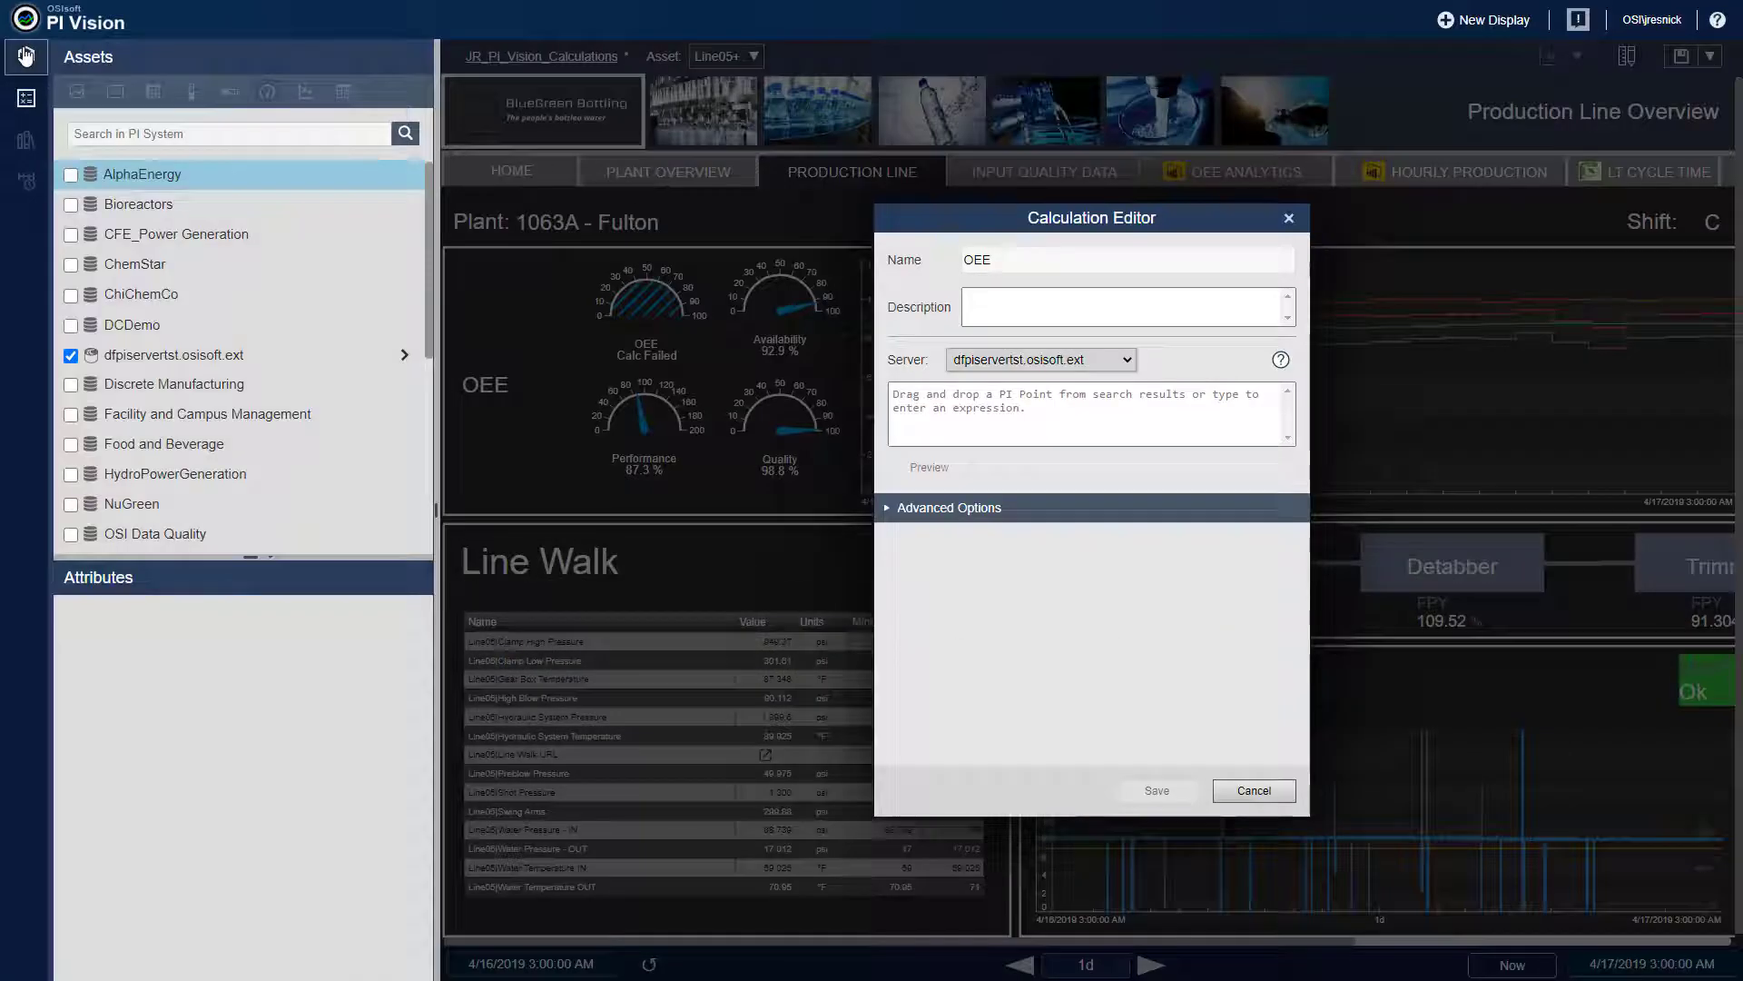
click(125, 133)
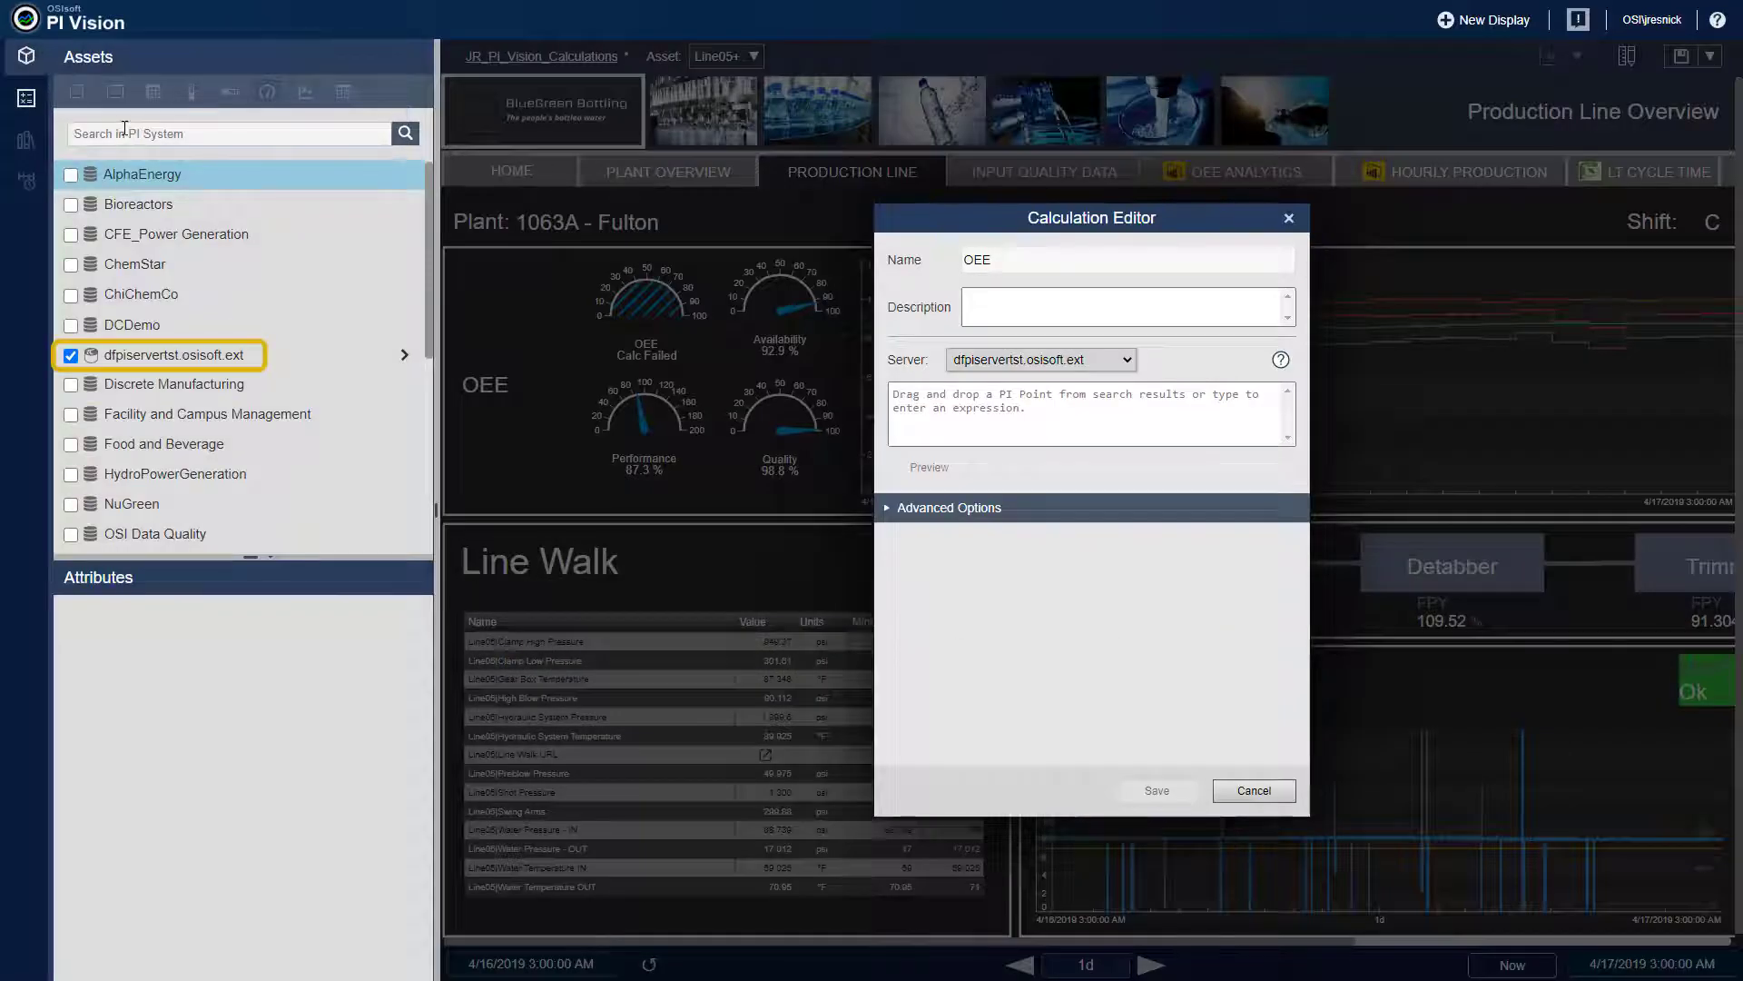
text(*fulton*09)
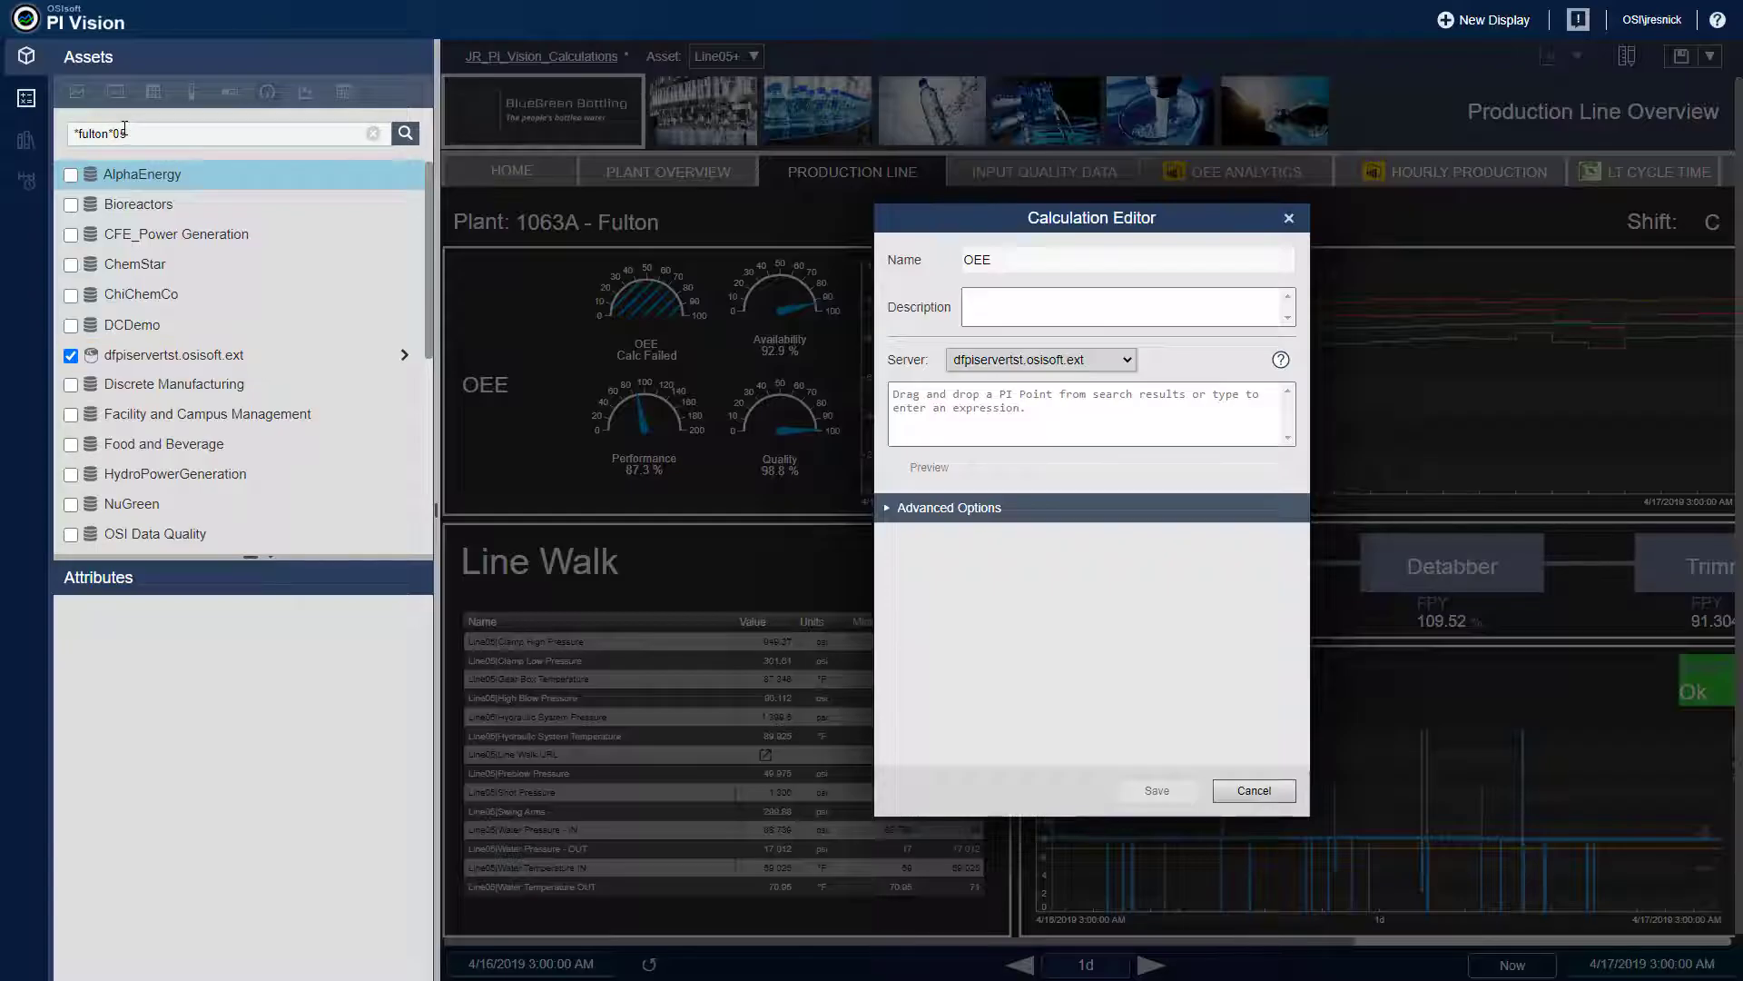
click(405, 133)
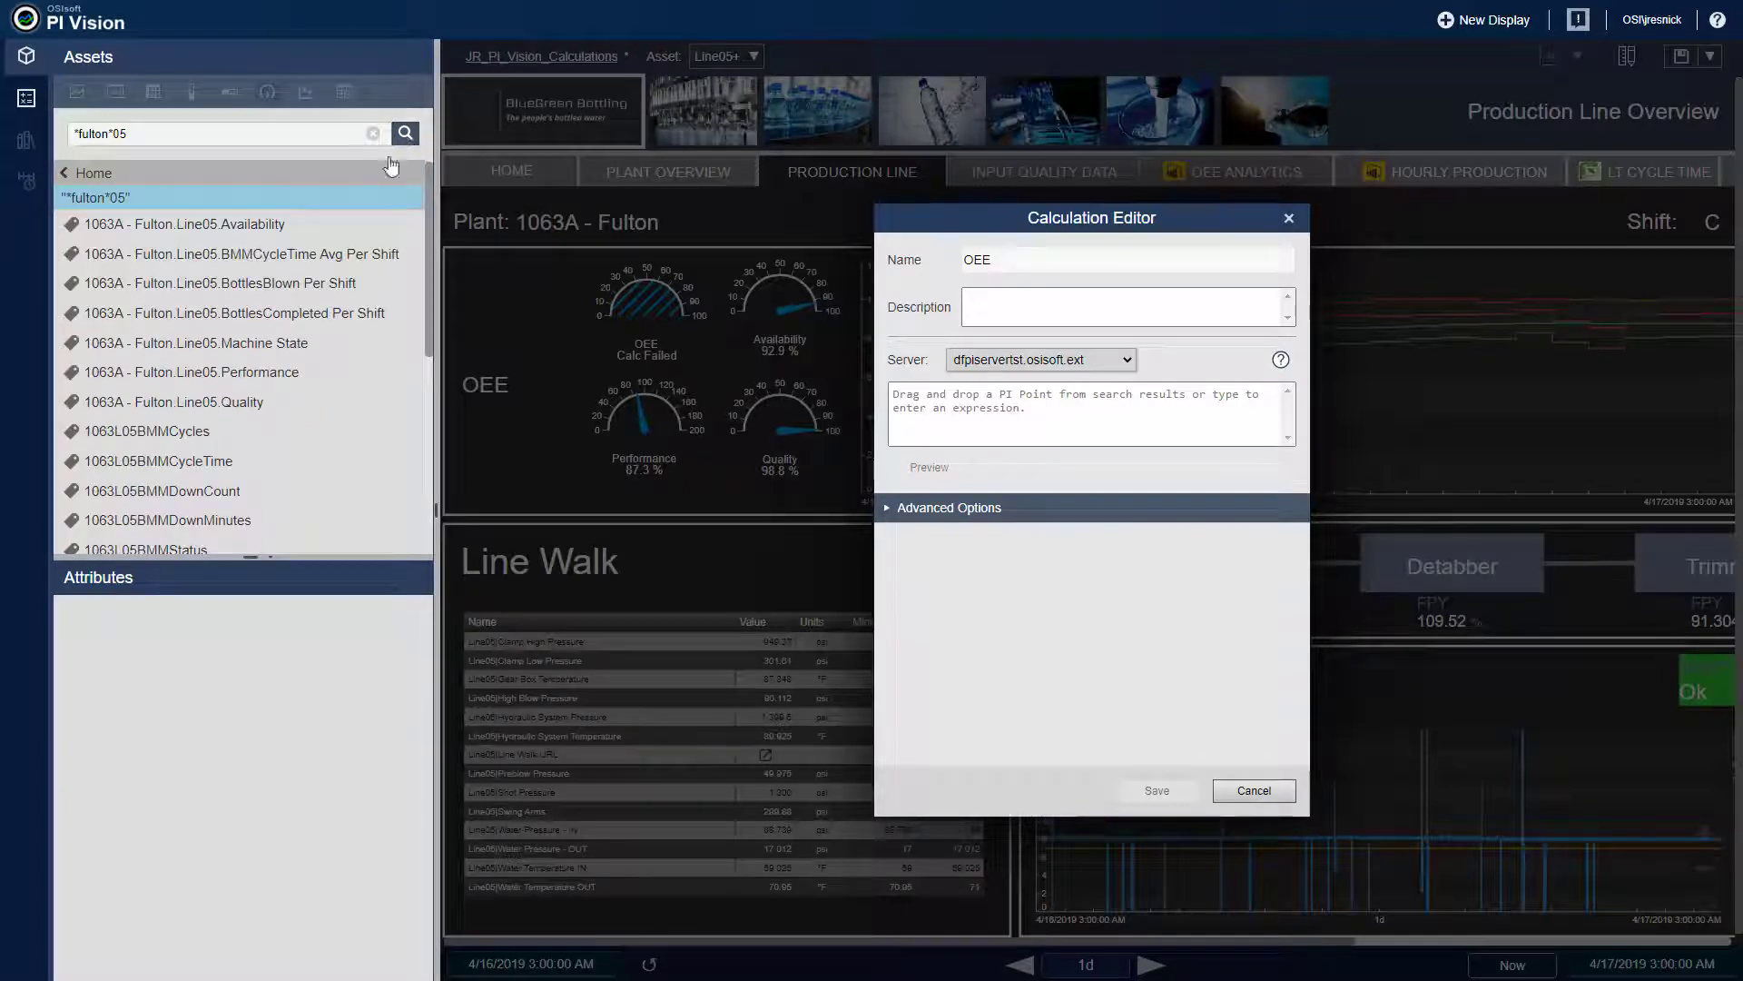
click(313, 224)
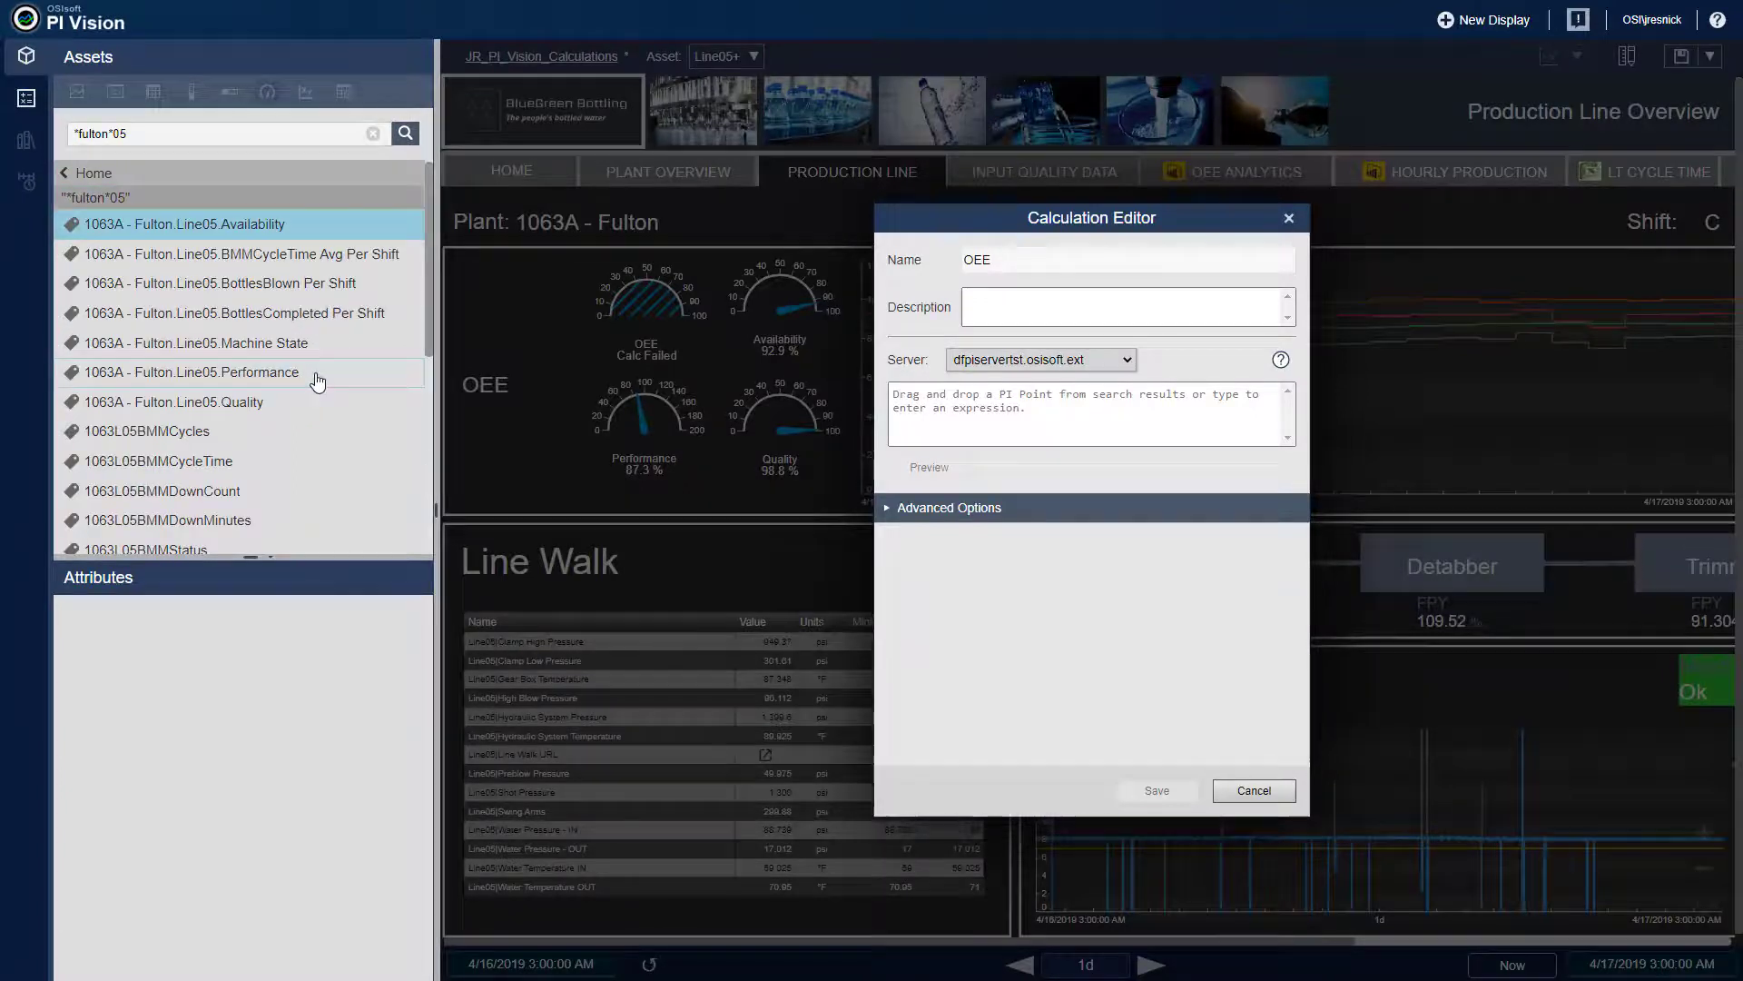
ctrl+click(311, 374)
ctrl+click(295, 405)
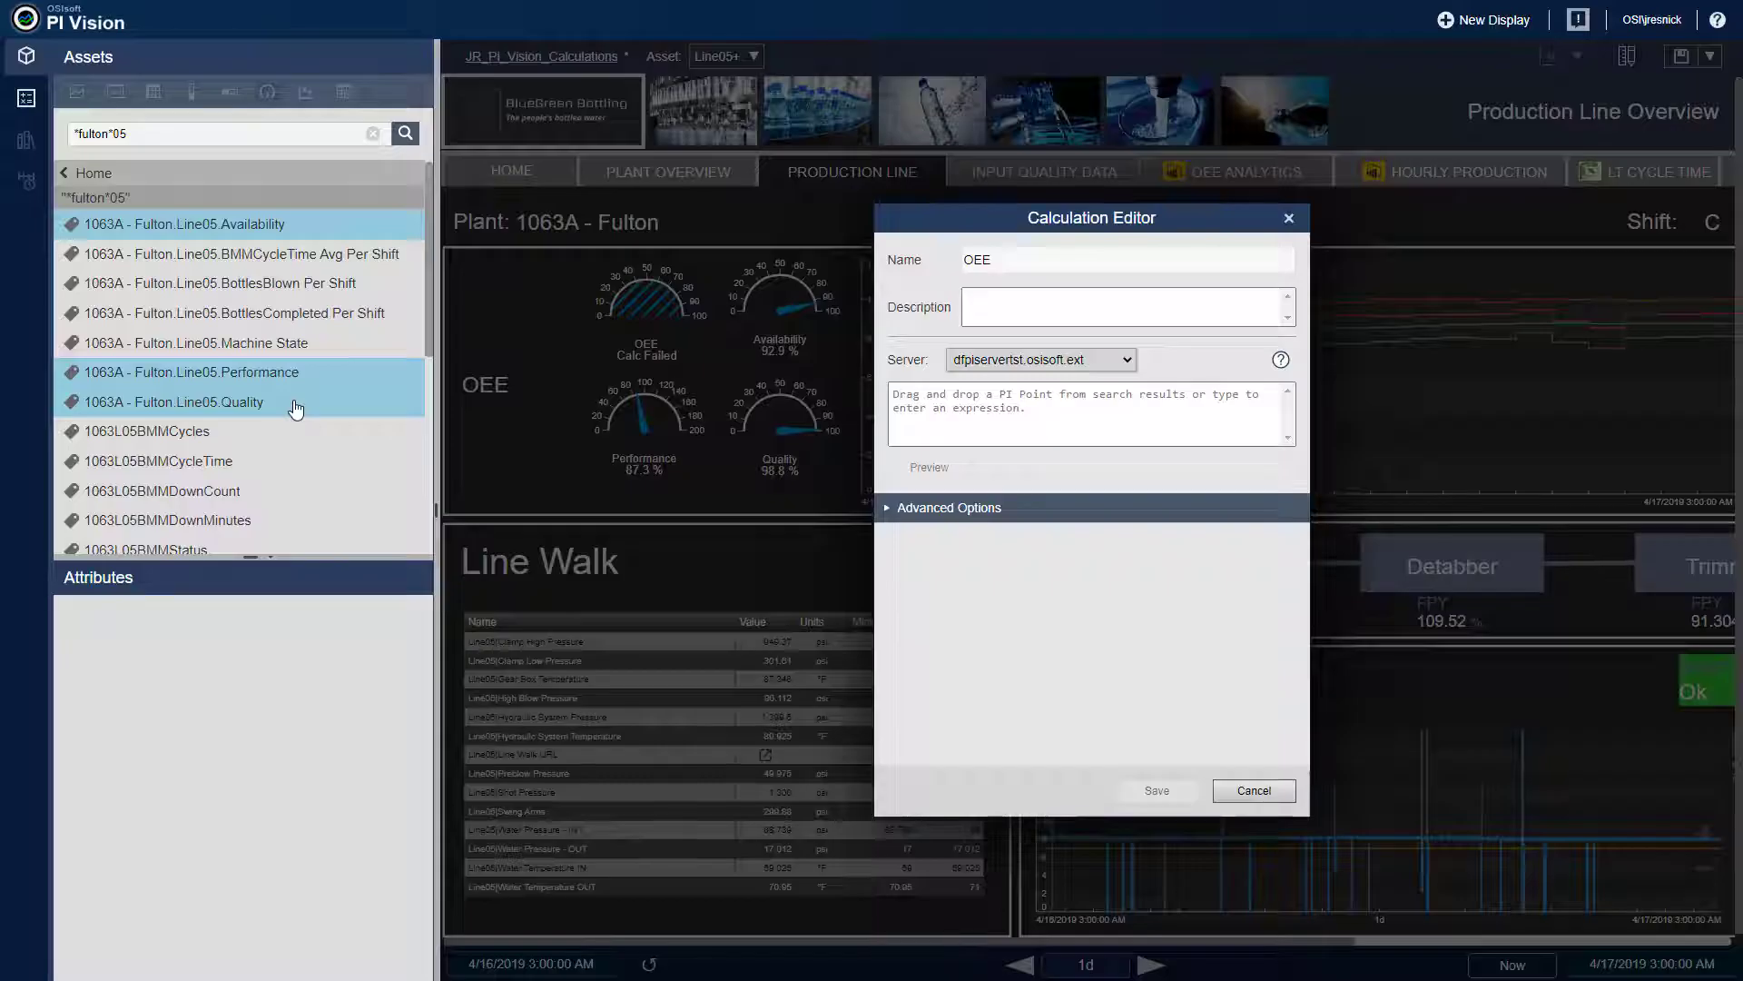
drag(295, 409, 941, 396)
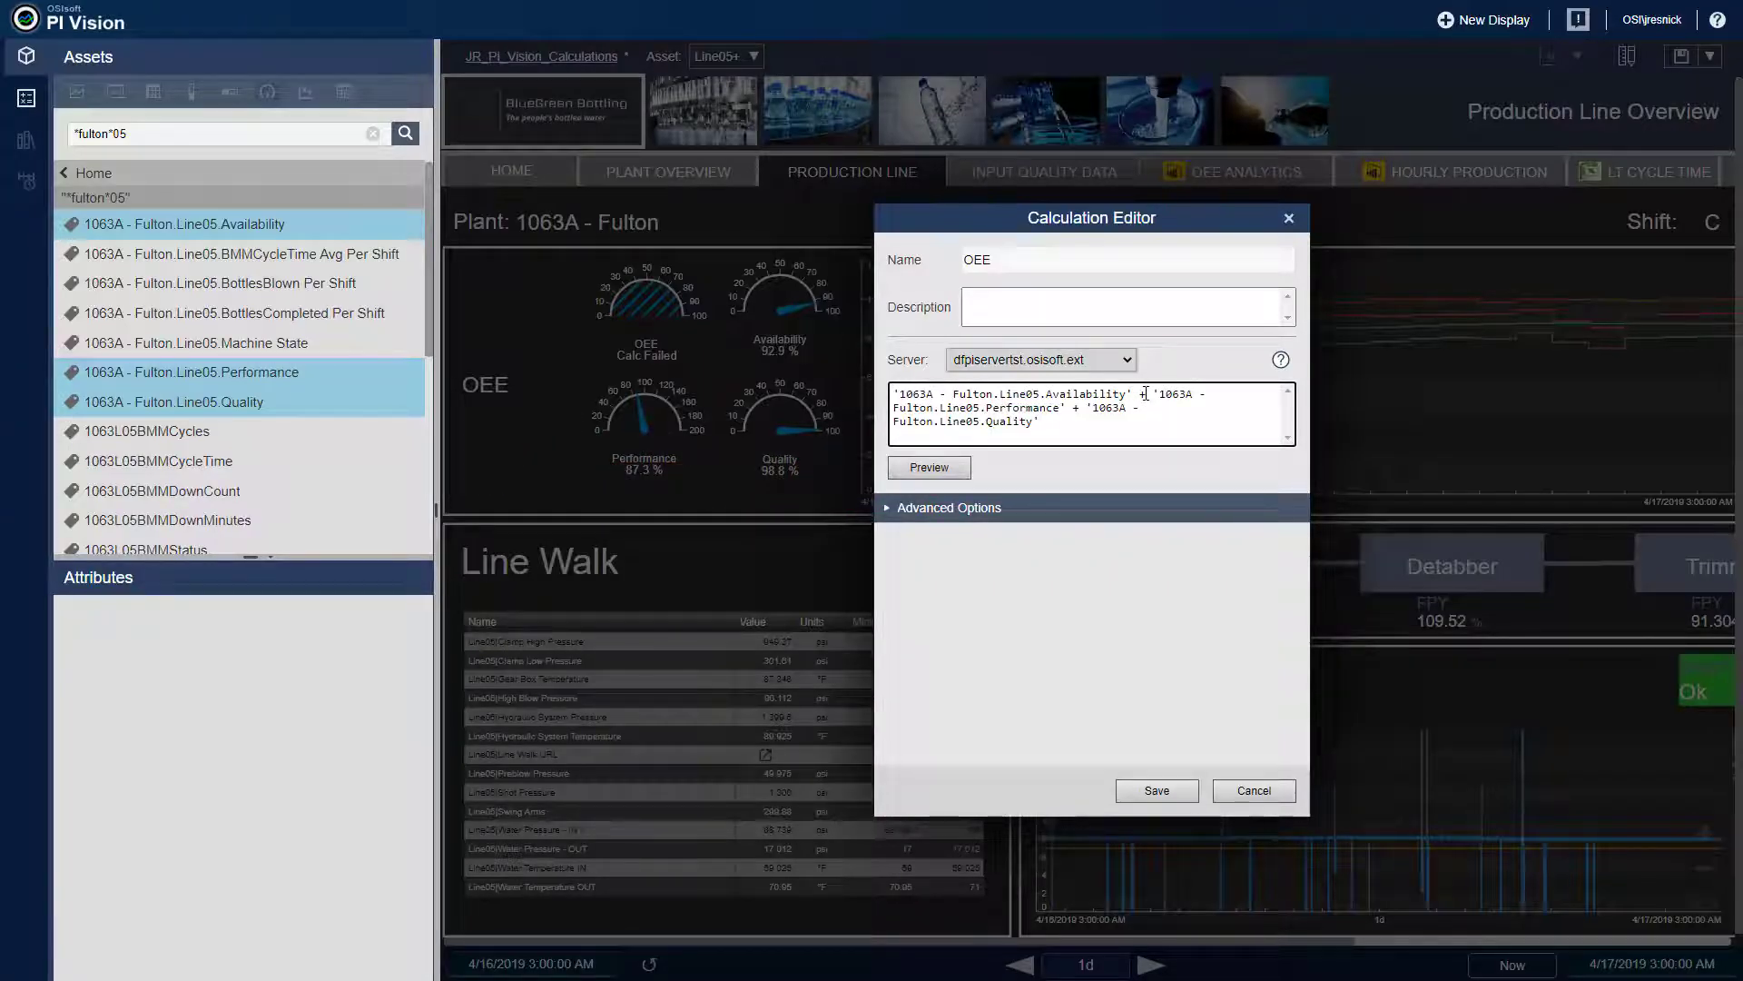
Replace both plus signs with * and append /10000 to the OEE expression.
click(1146, 393)
key(BackSpace)
text(*)
click(1079, 409)
key(BackSpace)
text(*)
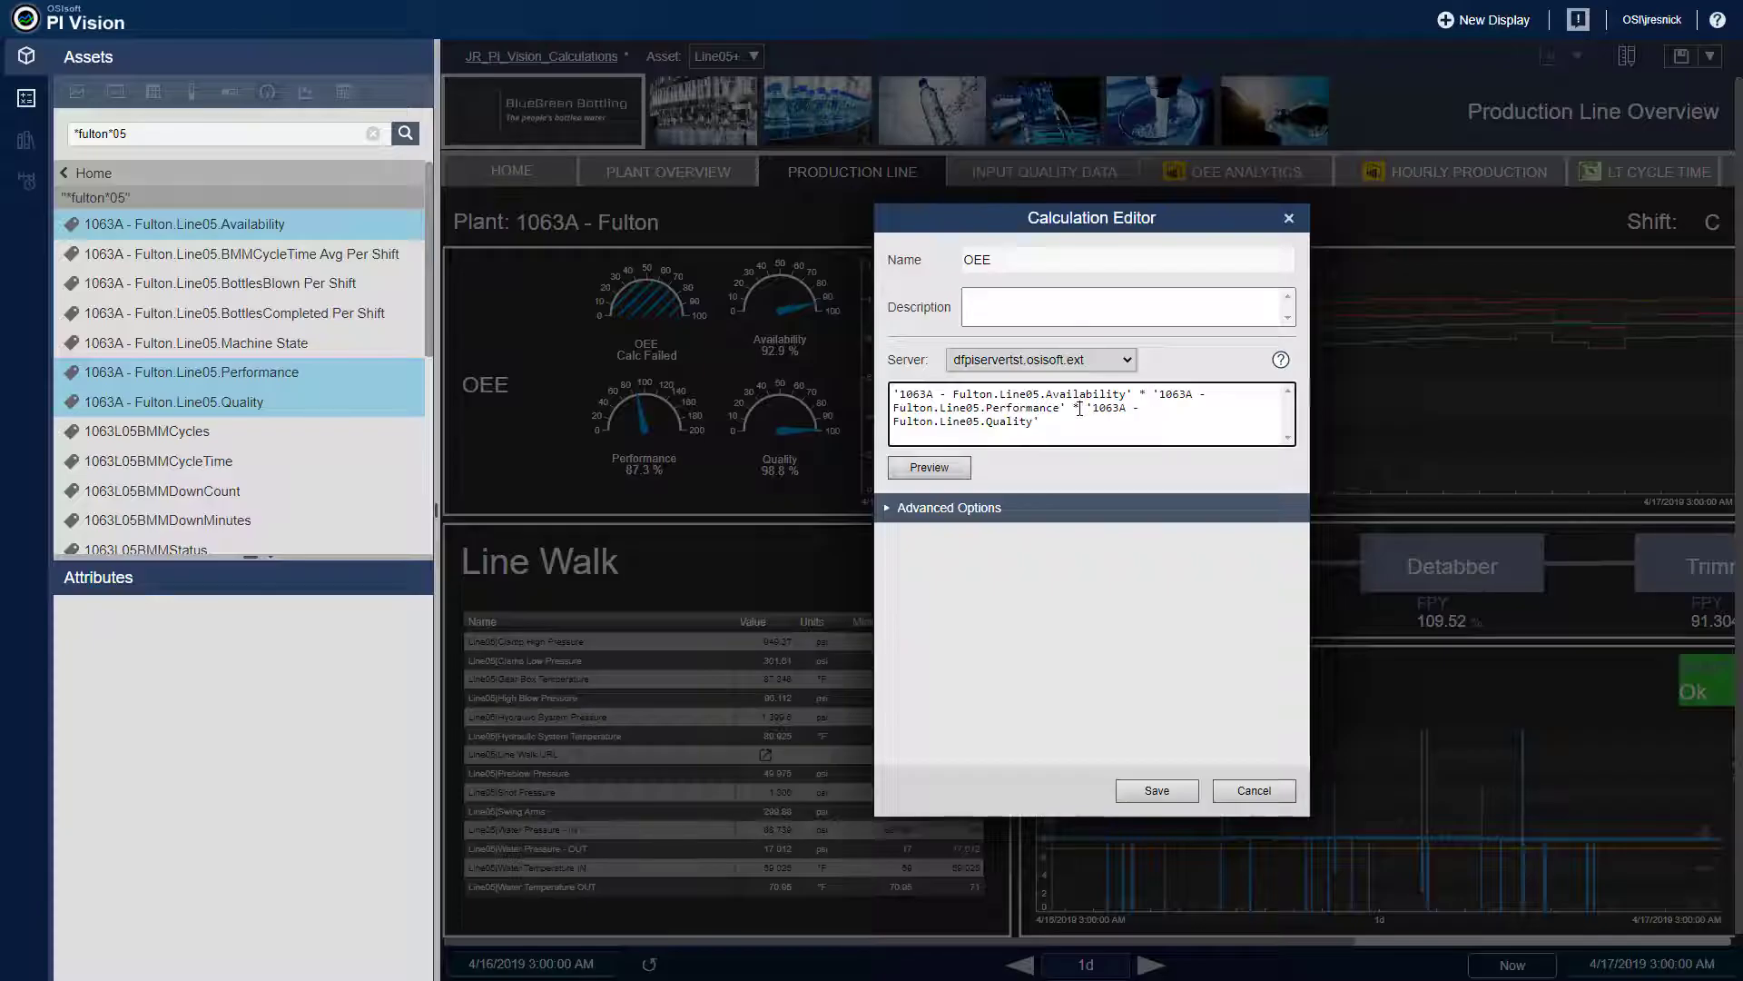
click(1052, 429)
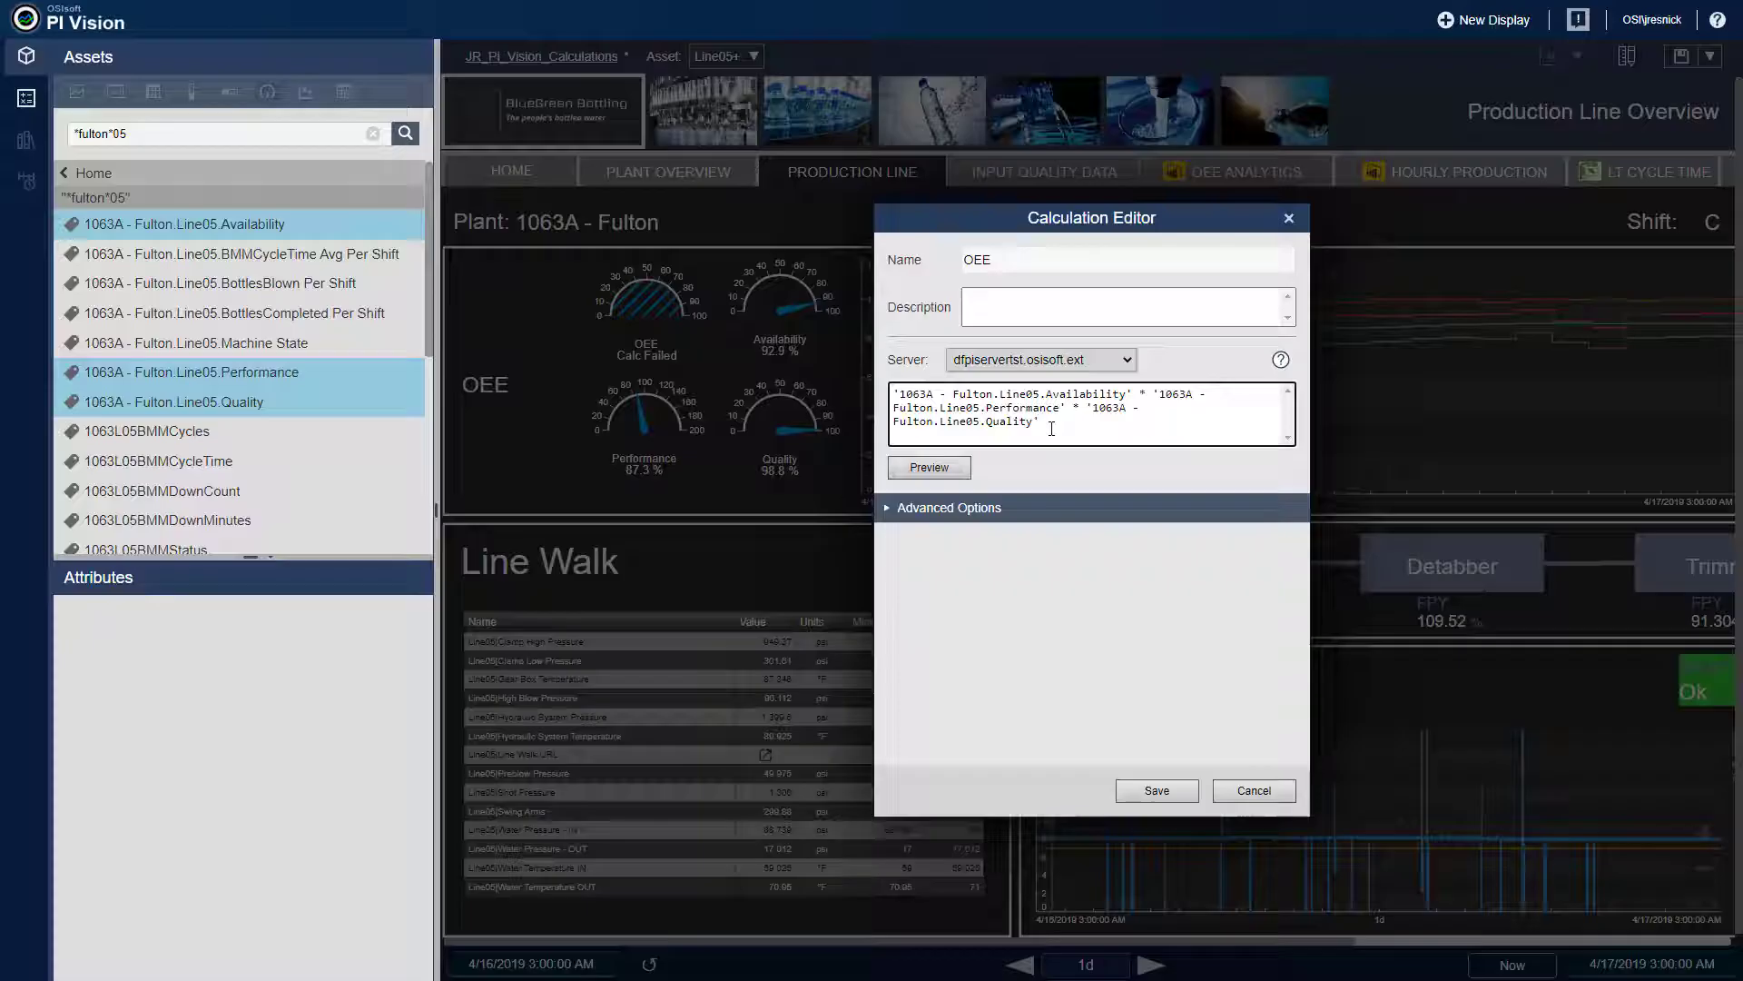
text(/10000)
Review the OEE calculation's advanced options and save it.
click(890, 509)
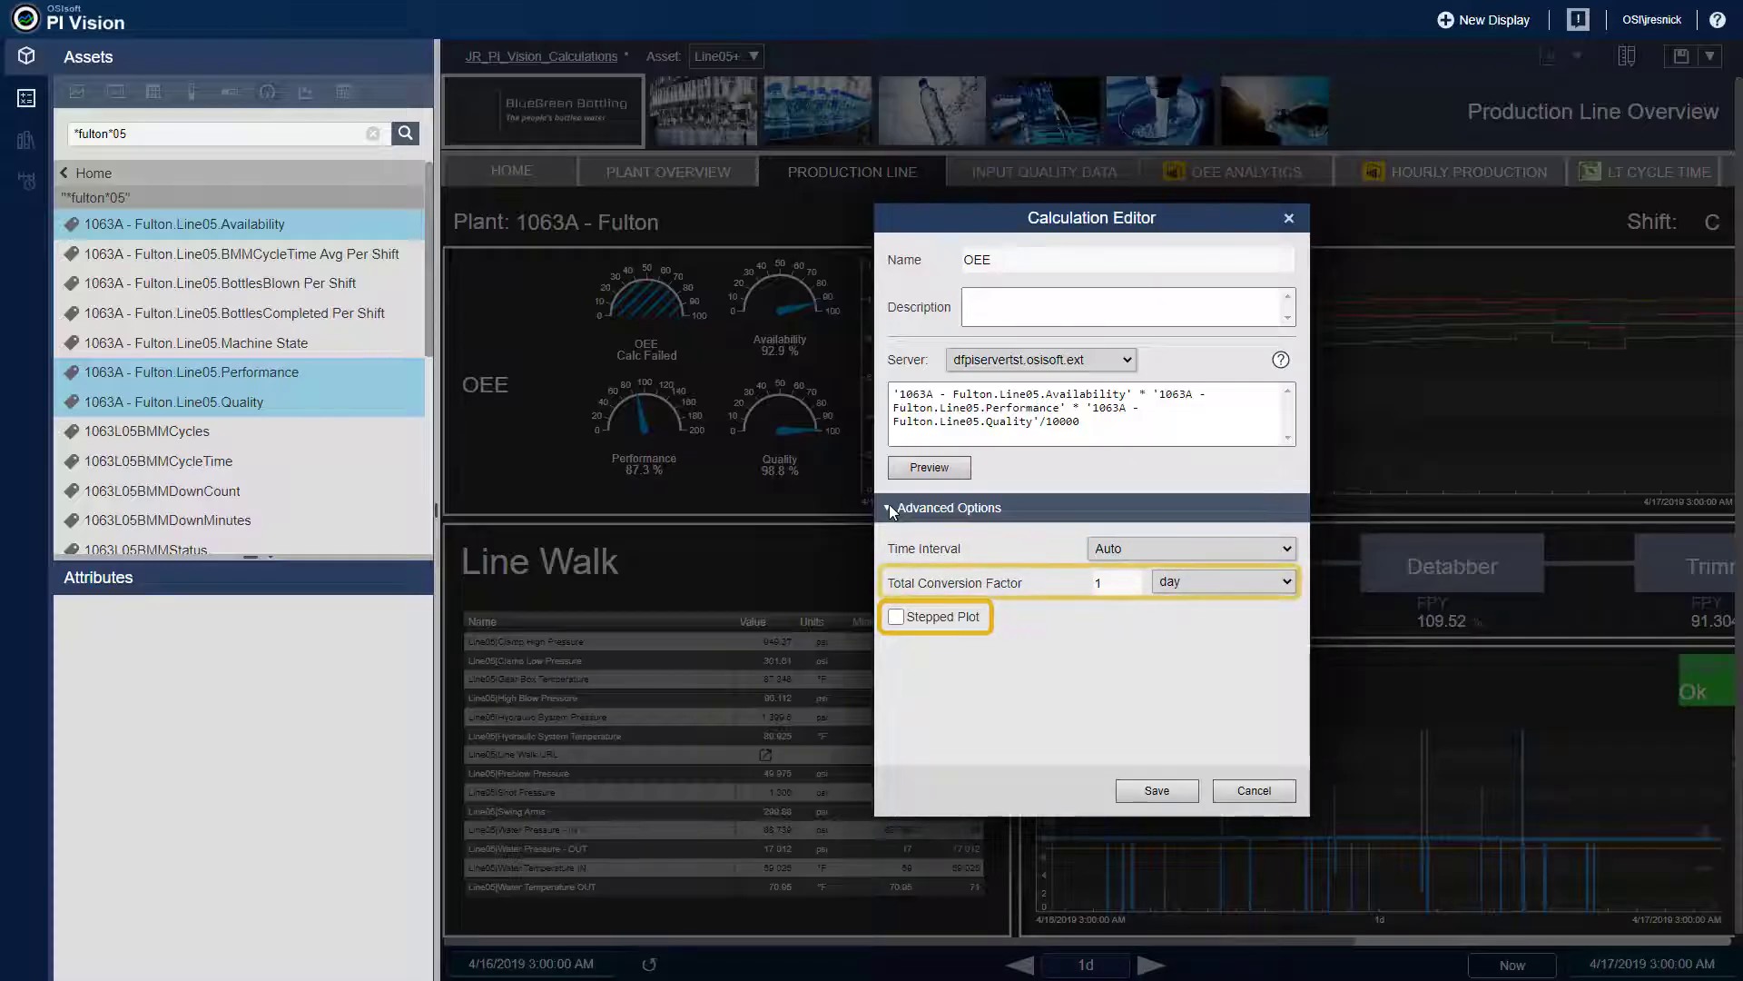
click(1180, 798)
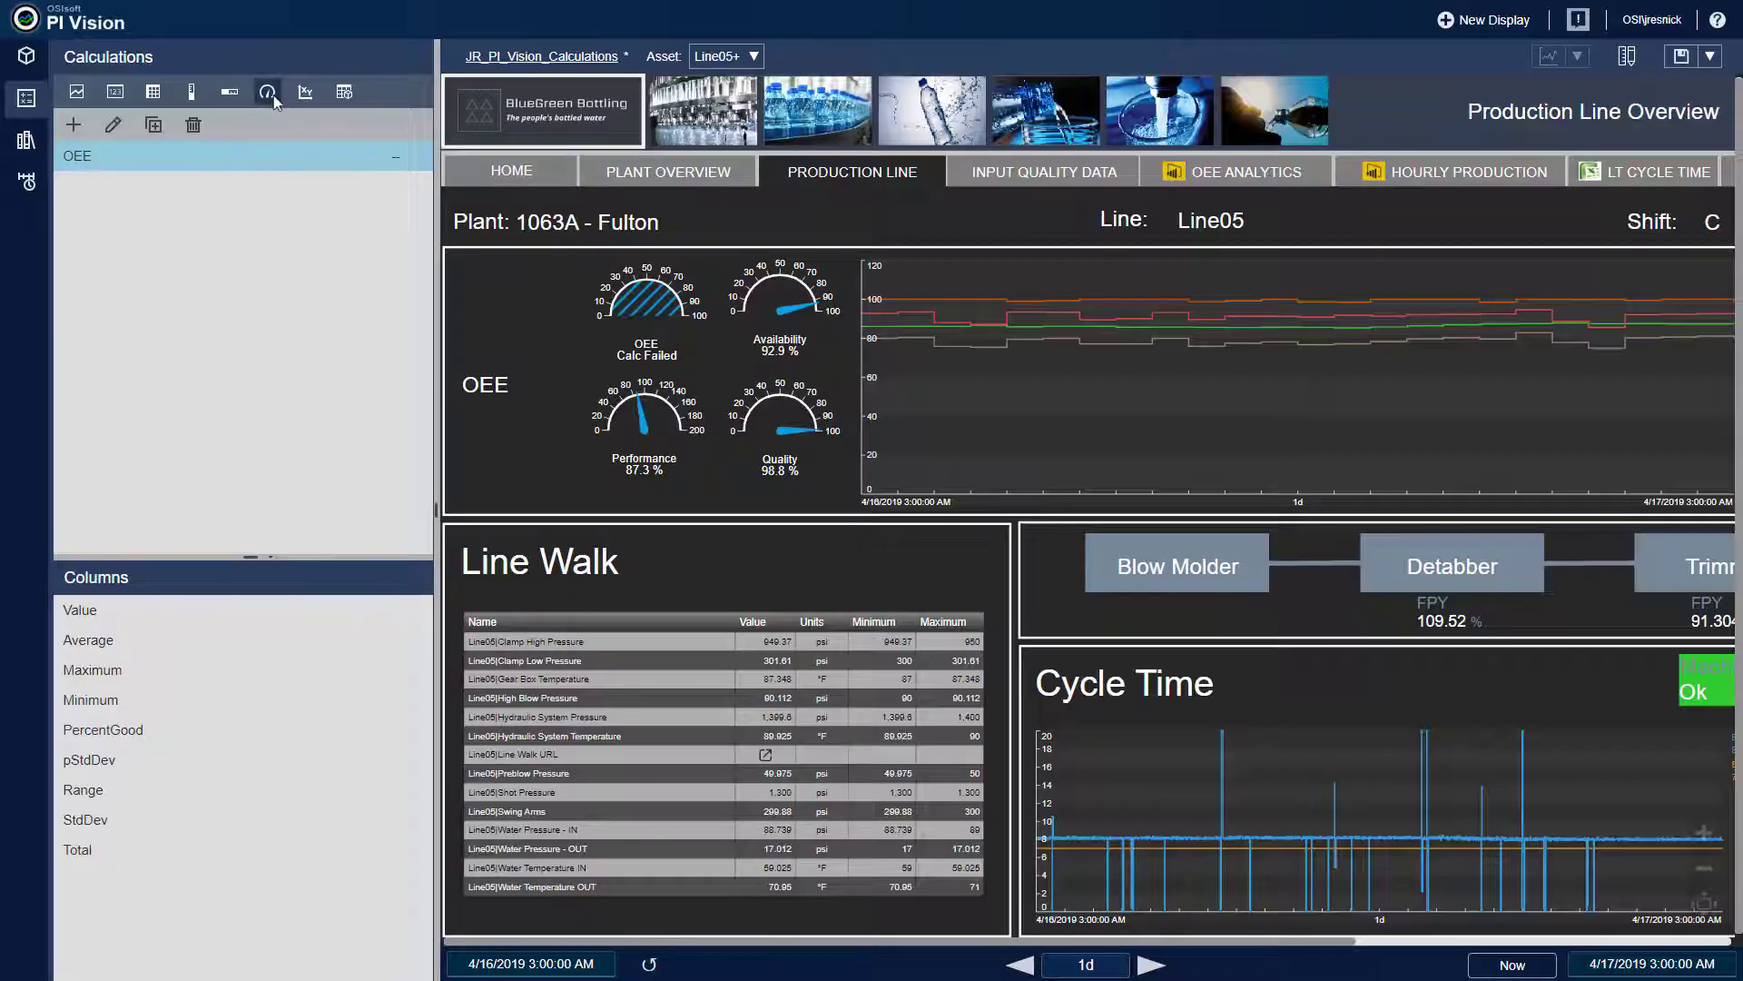
Place OEE as a gauge and format it with a custom scale maximum of 200 and minimum arc angle.
drag(107, 165, 463, 286)
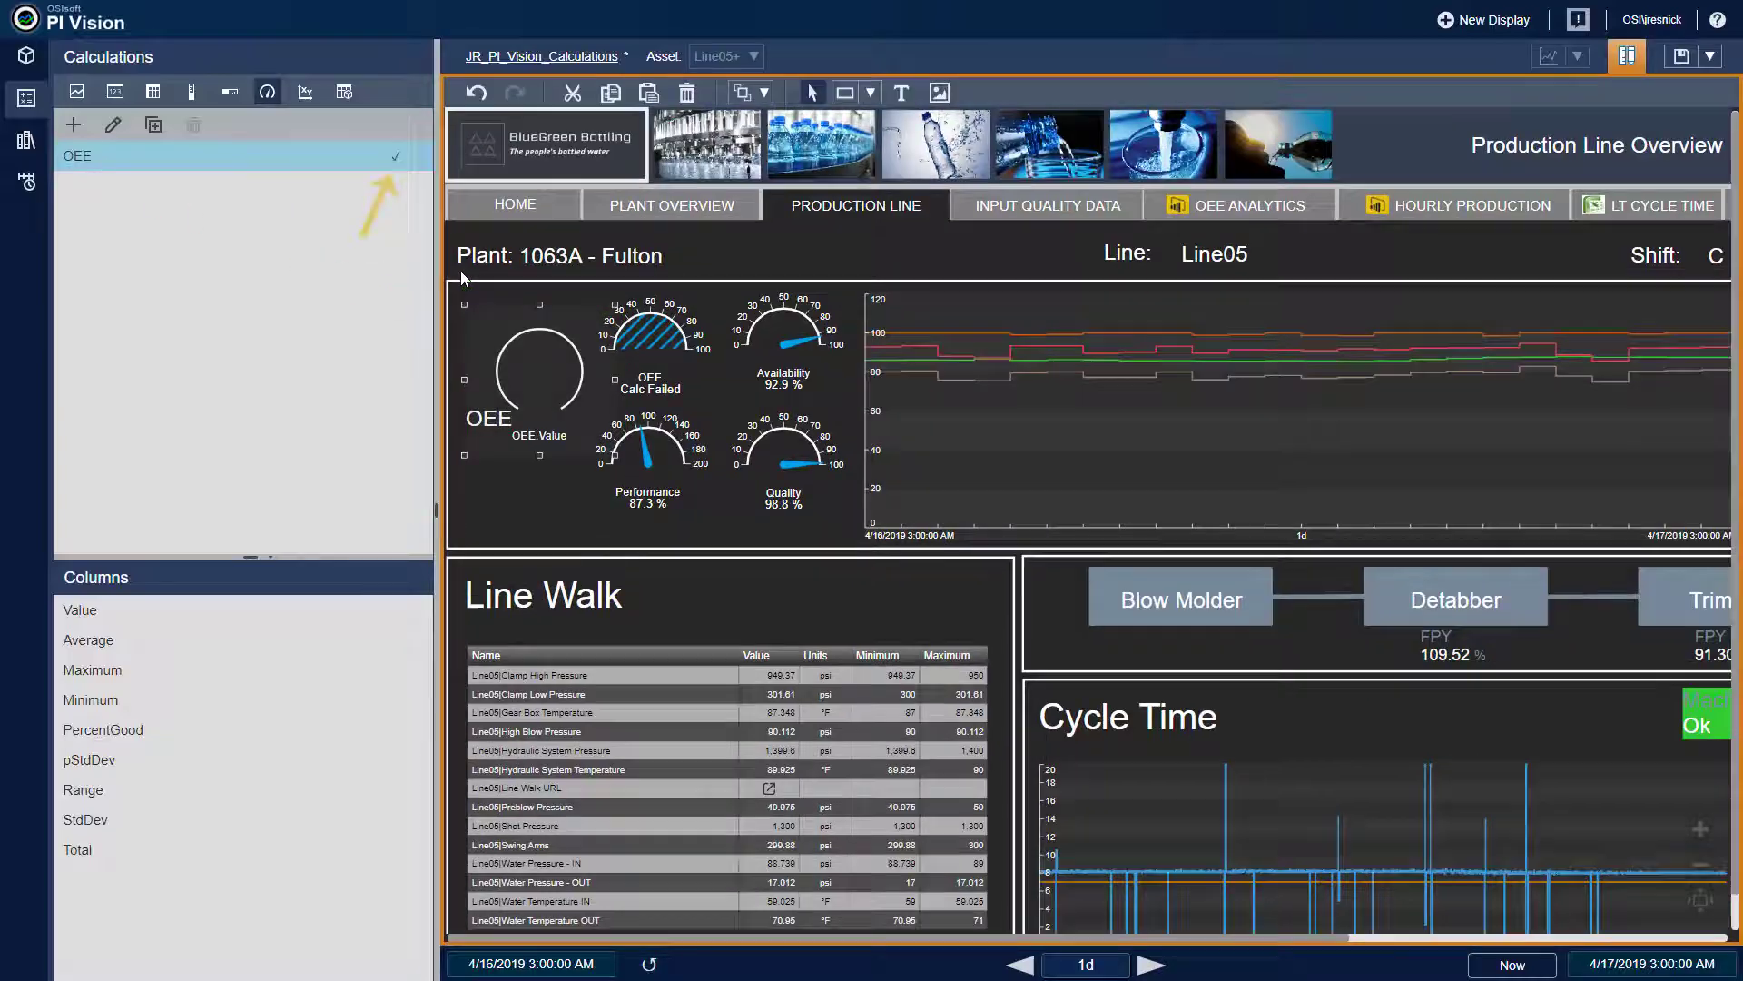
drag(542, 377, 524, 350)
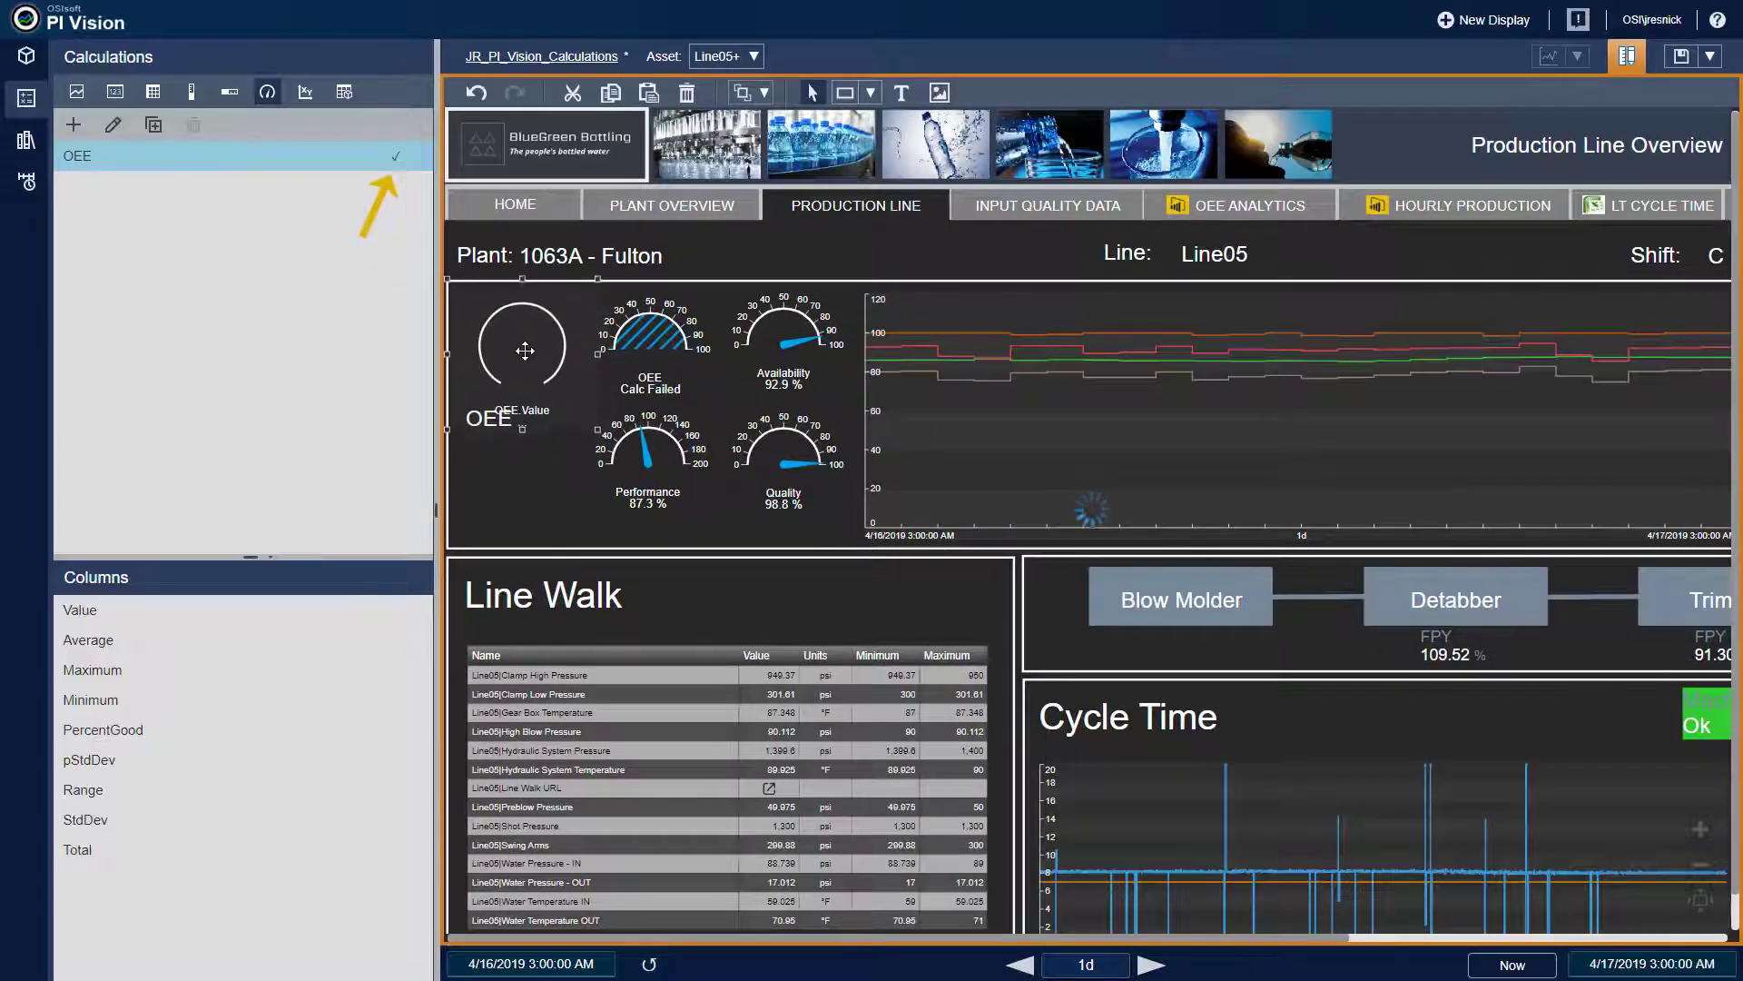
mouse_move(543, 379)
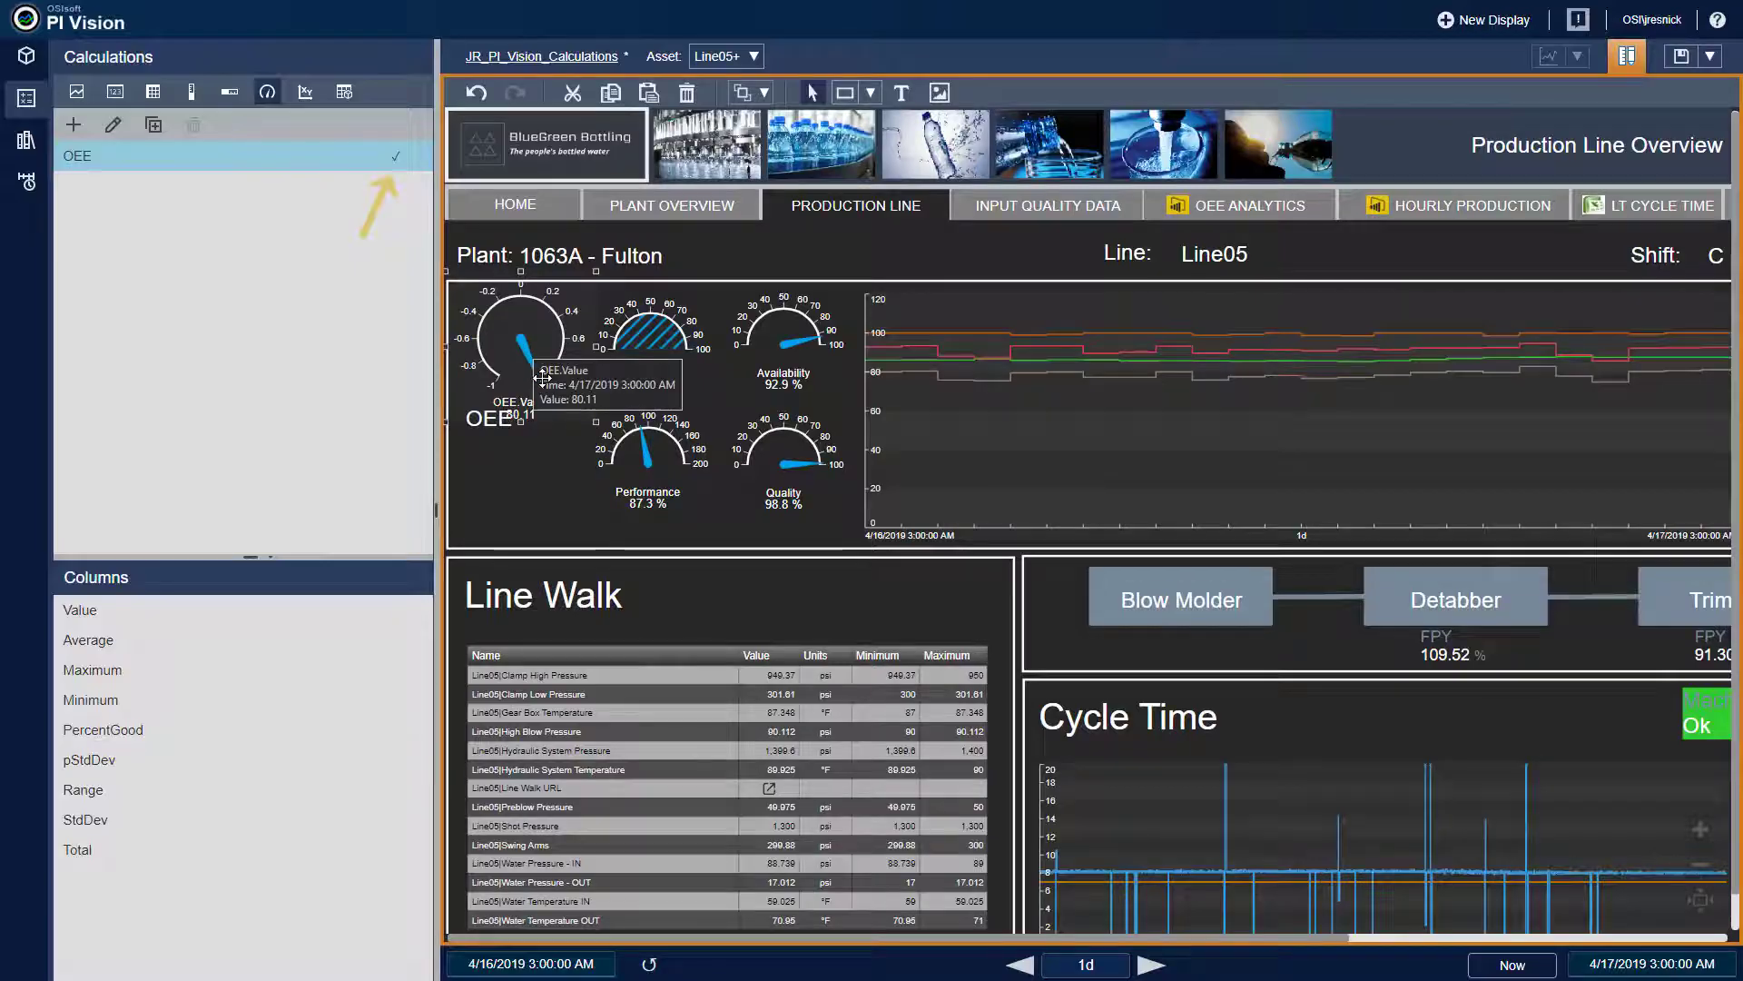
right_click(524, 344)
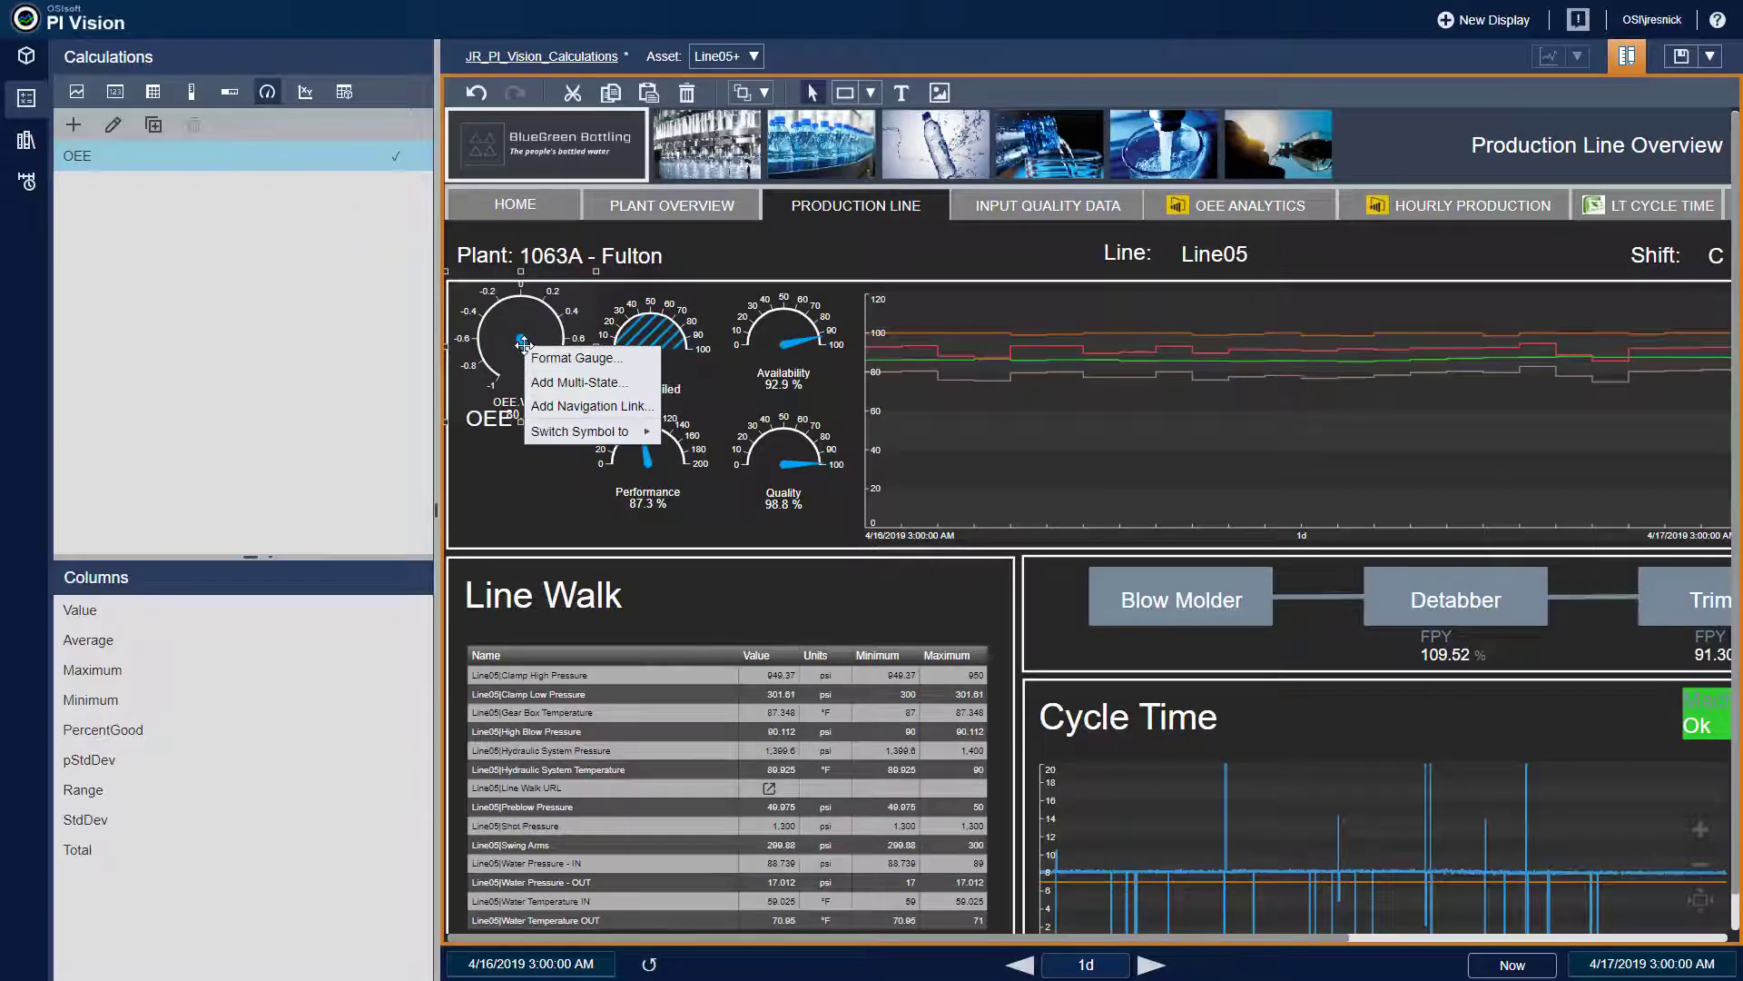
click(585, 361)
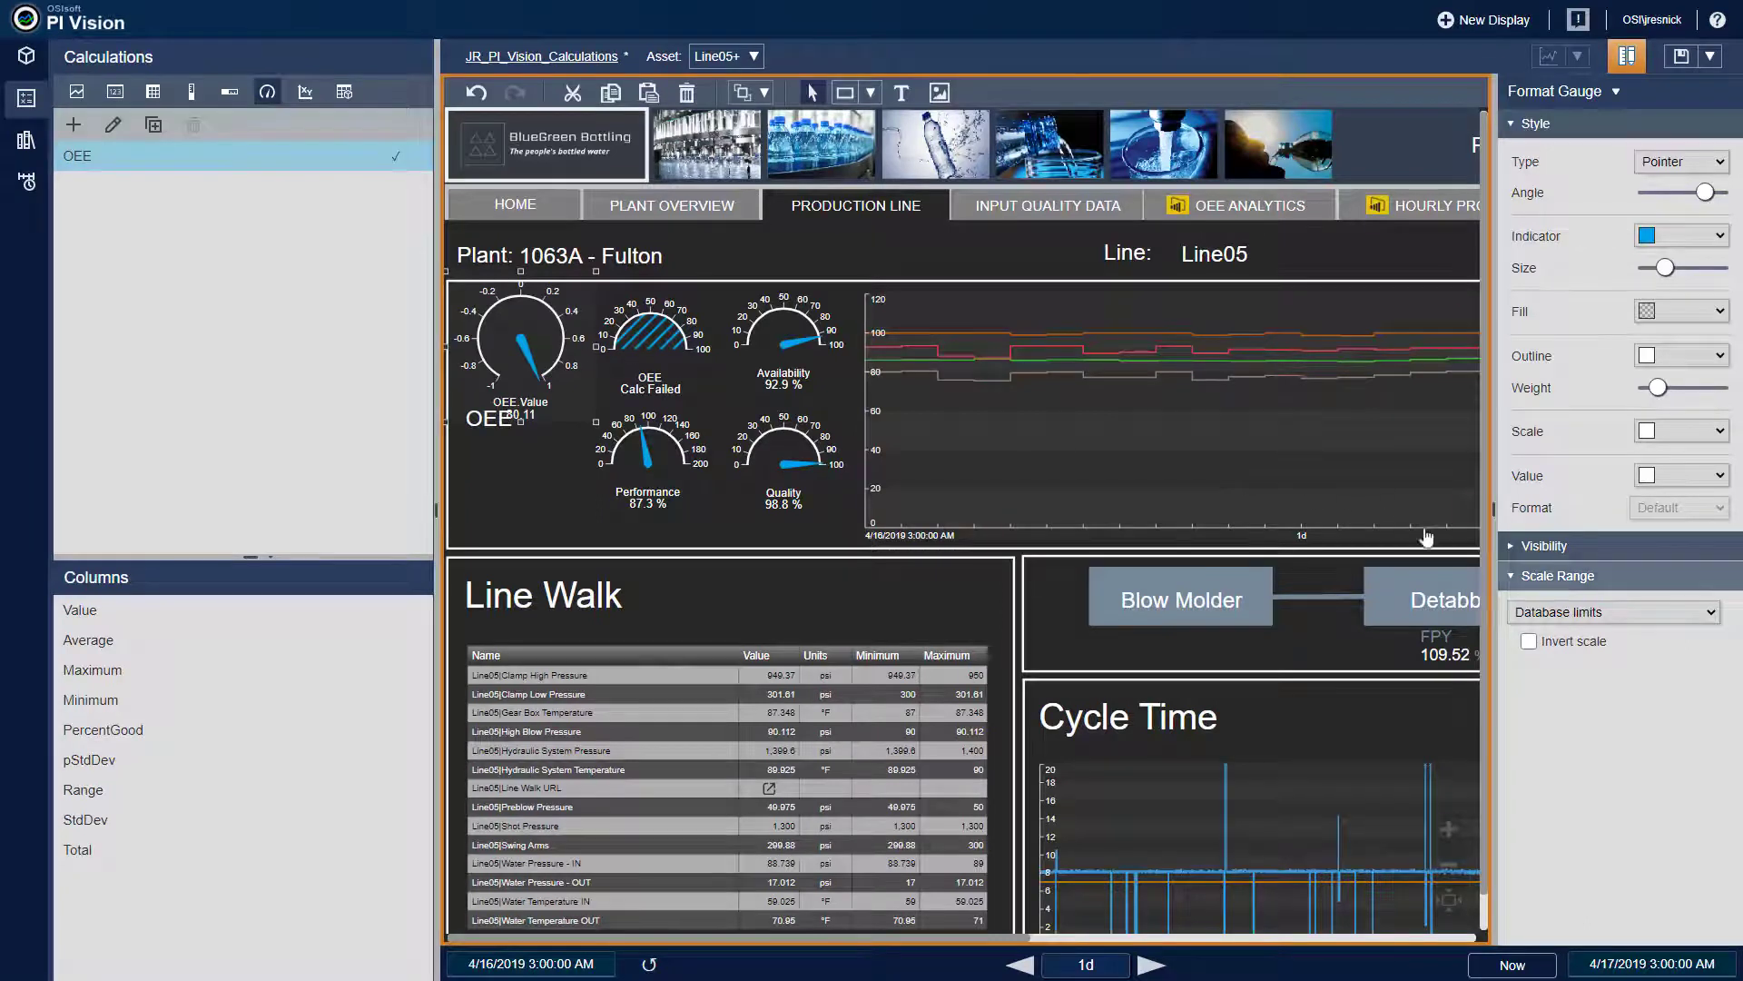
click(1625, 614)
click(1610, 649)
drag(1641, 674, 1725, 687)
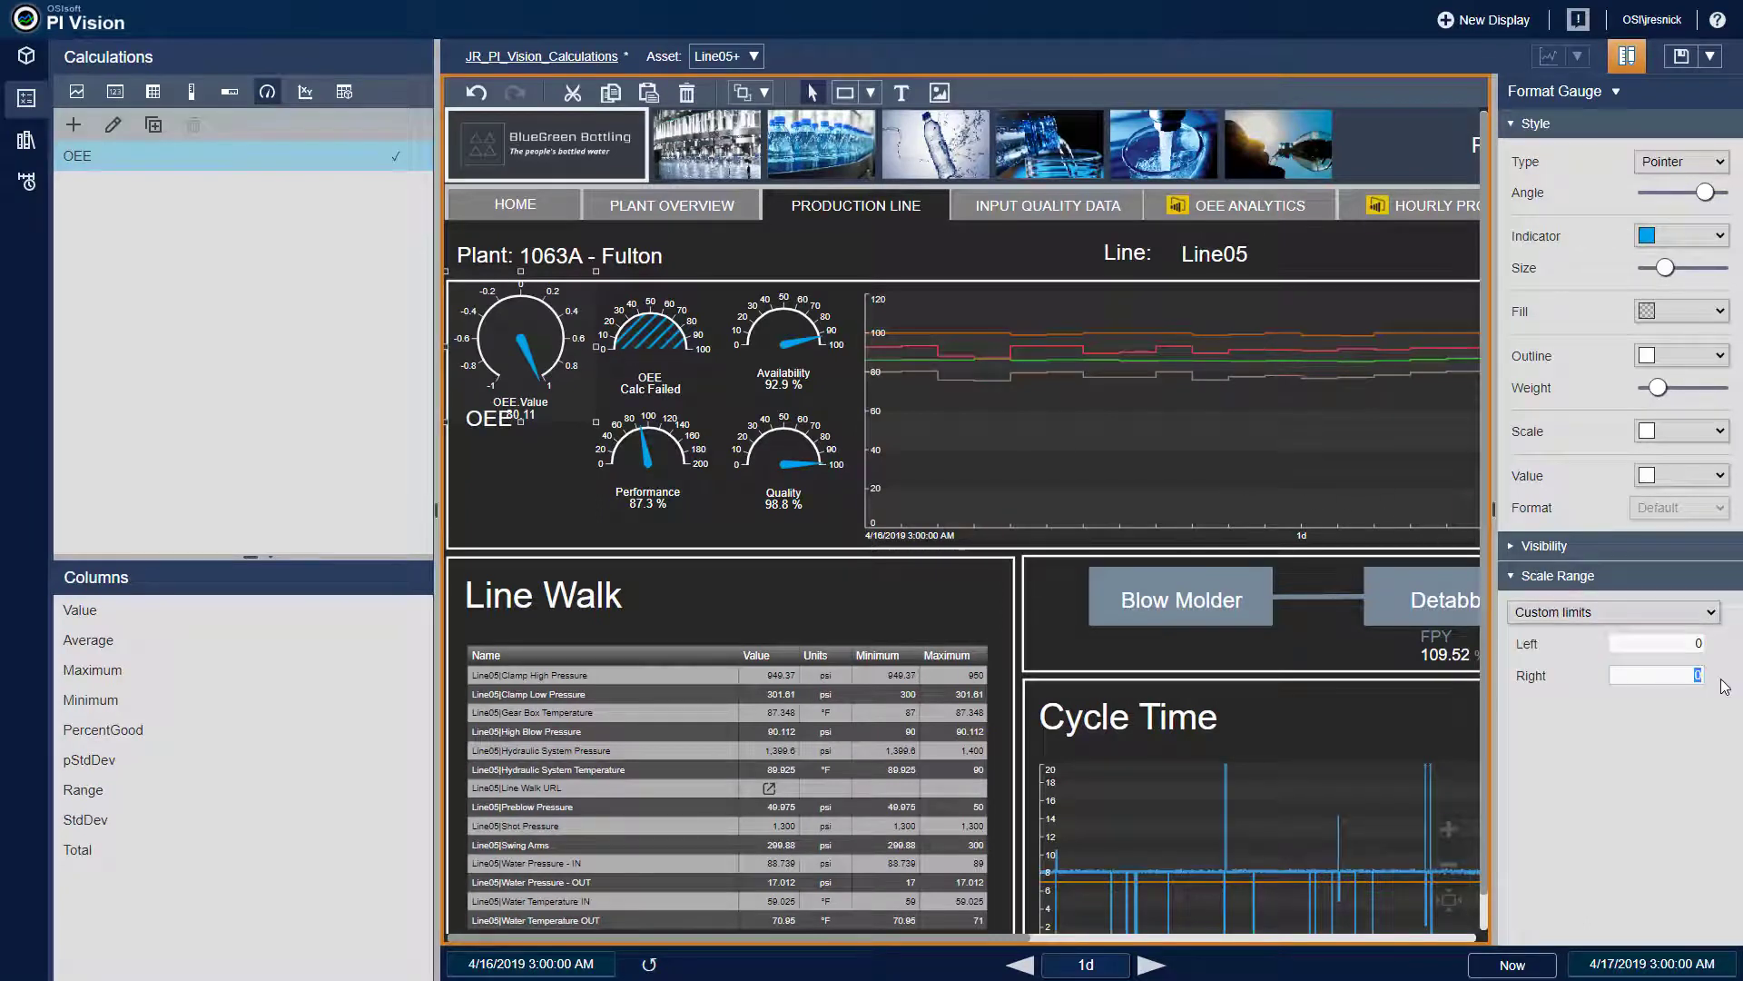
text(200)
drag(1713, 197, 1643, 196)
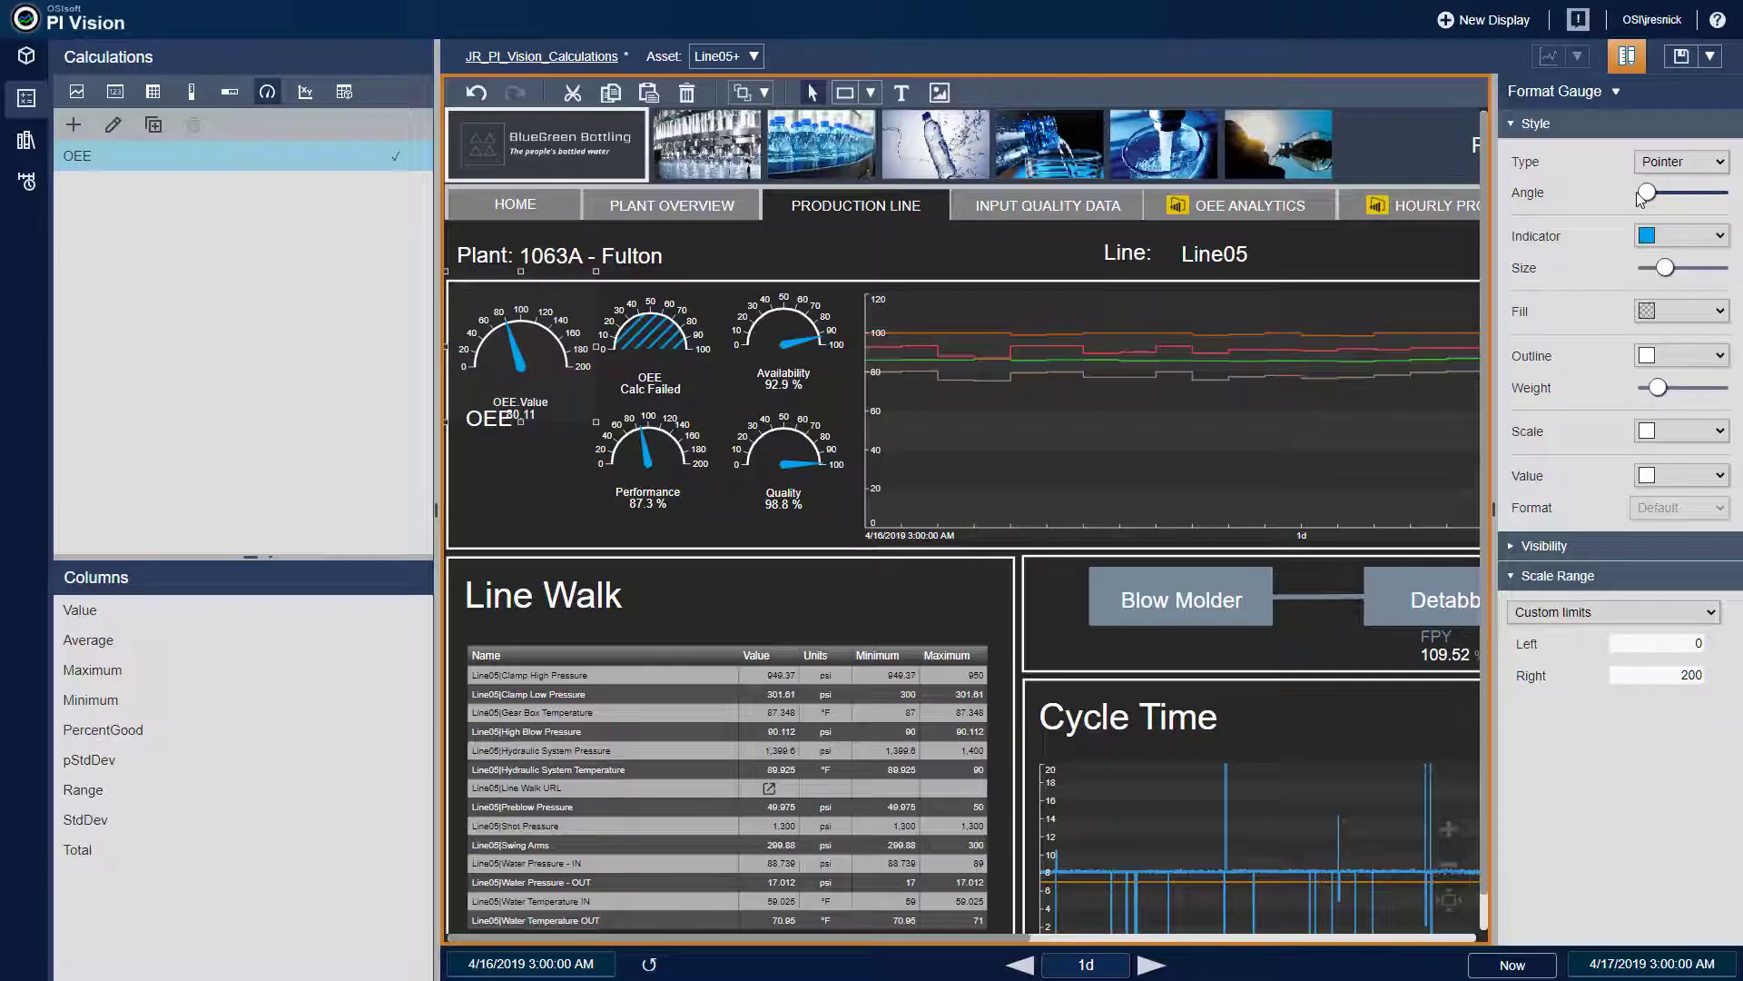
click(1602, 92)
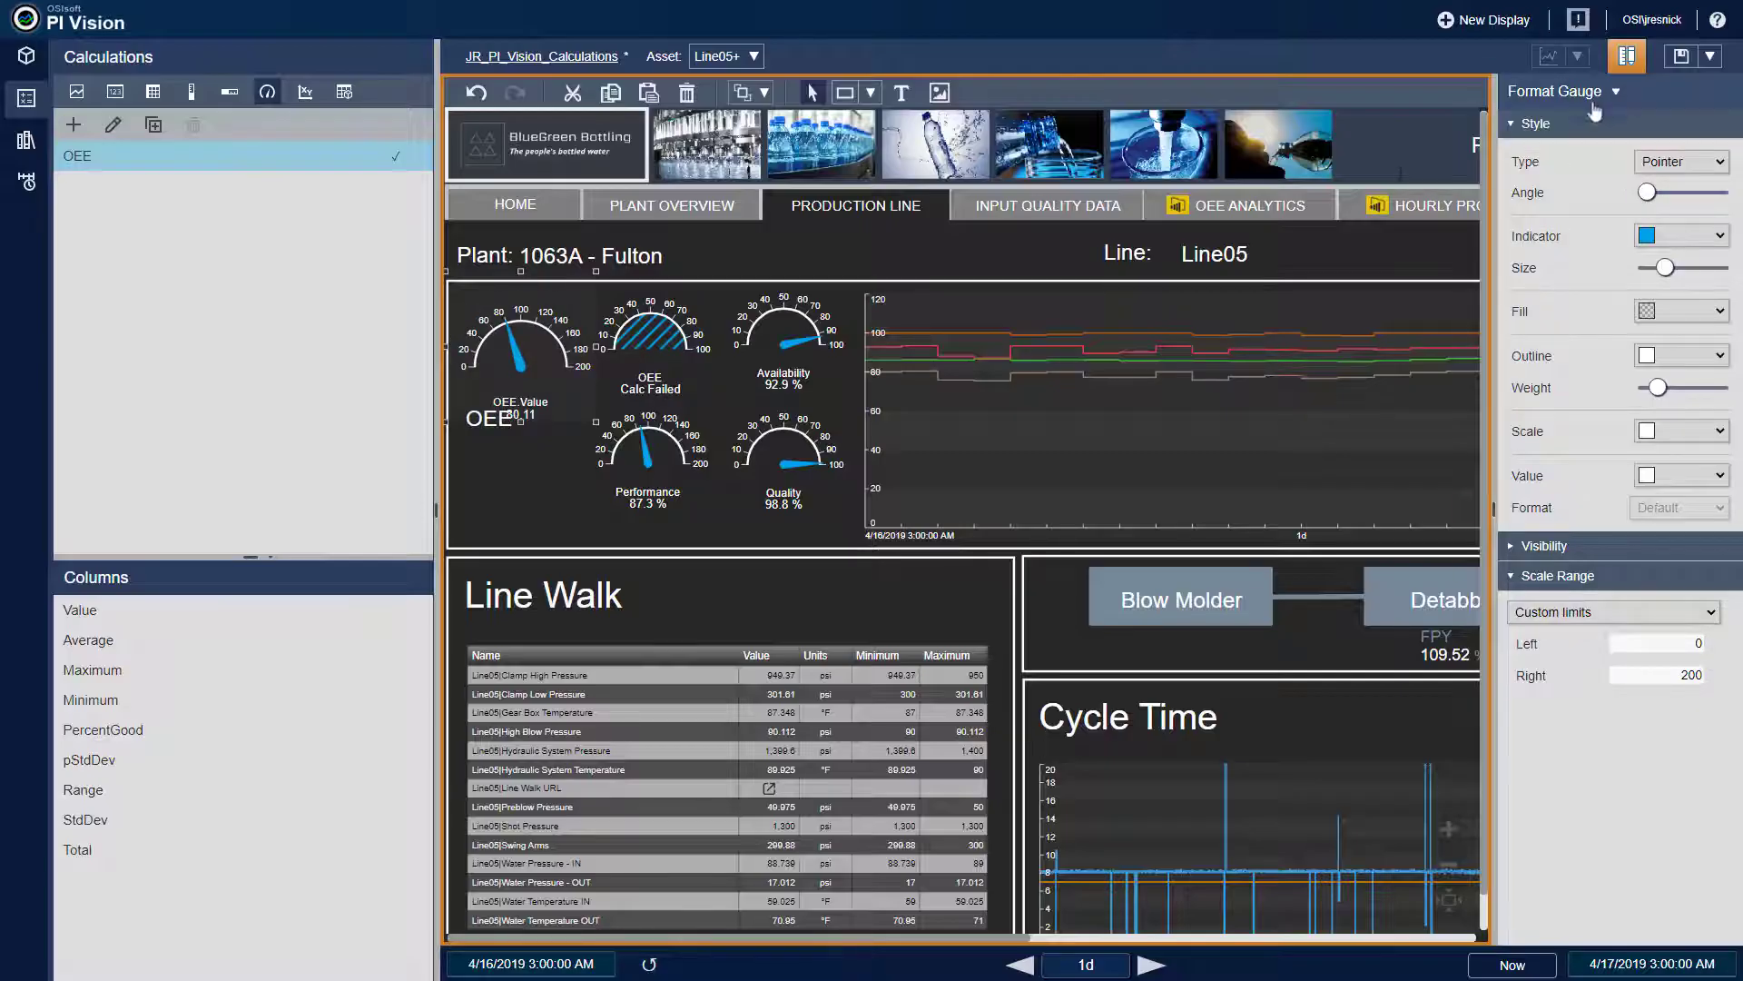
Add a % text label beside the gauge, then select the OEE rectangle and choose Trend symbols.
click(902, 93)
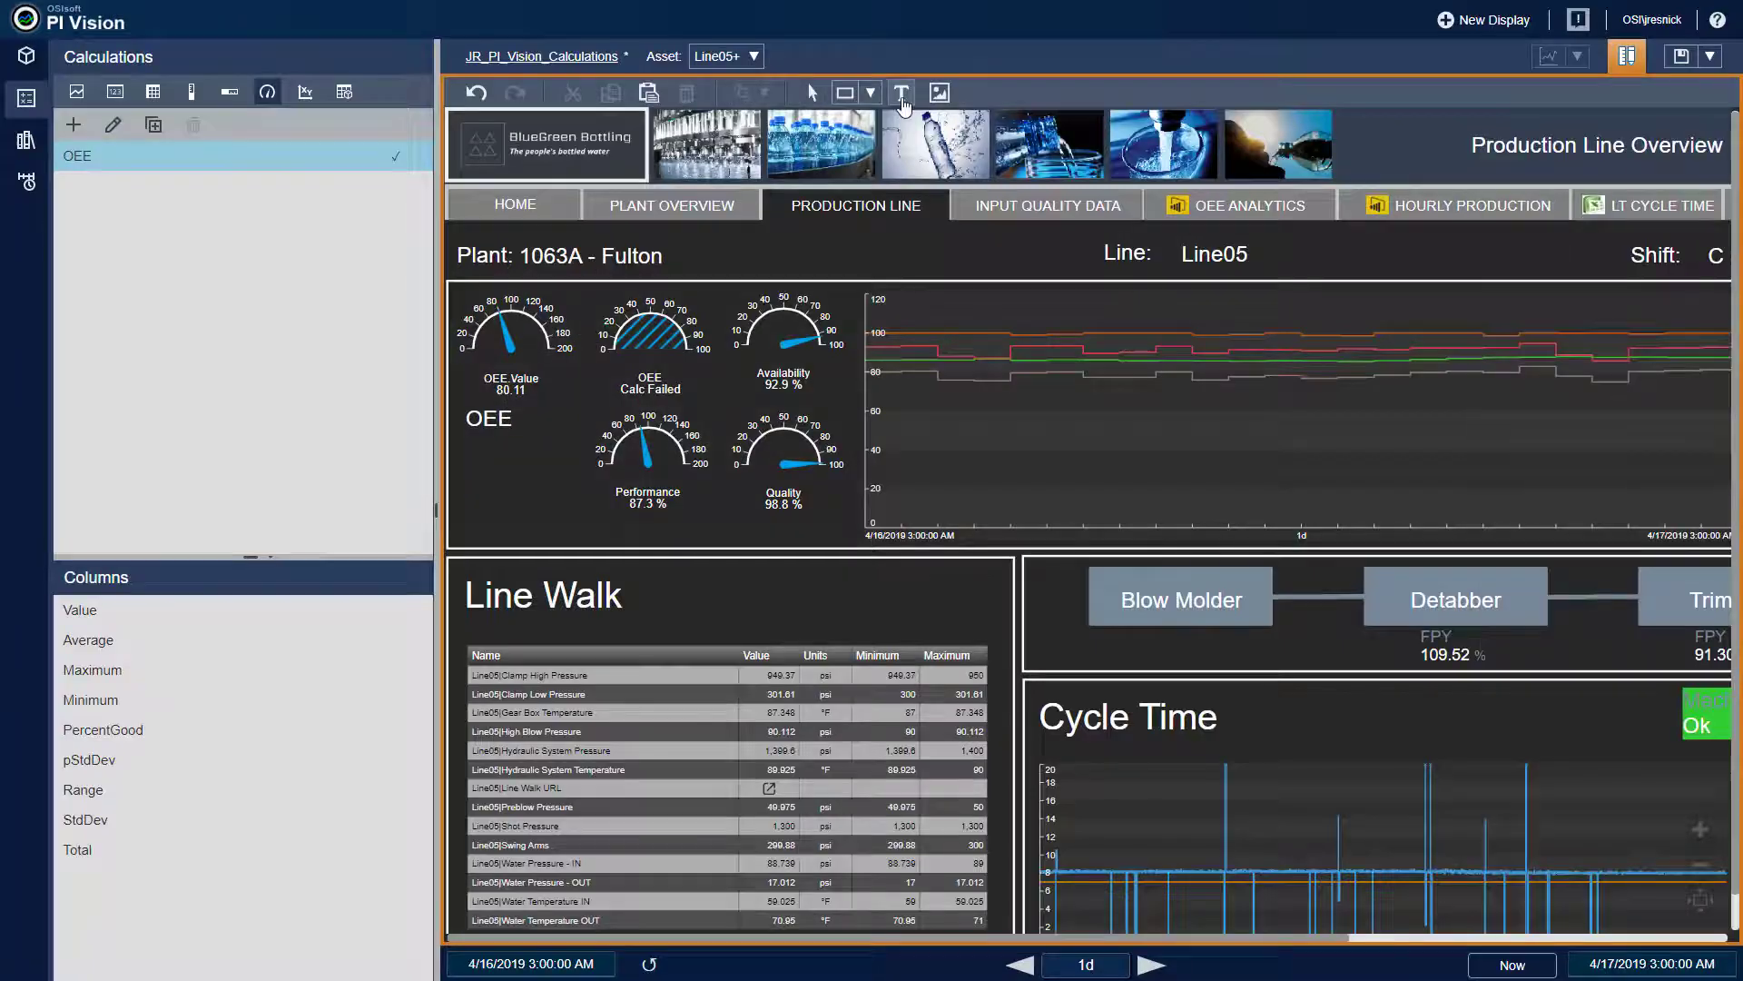
click(577, 399)
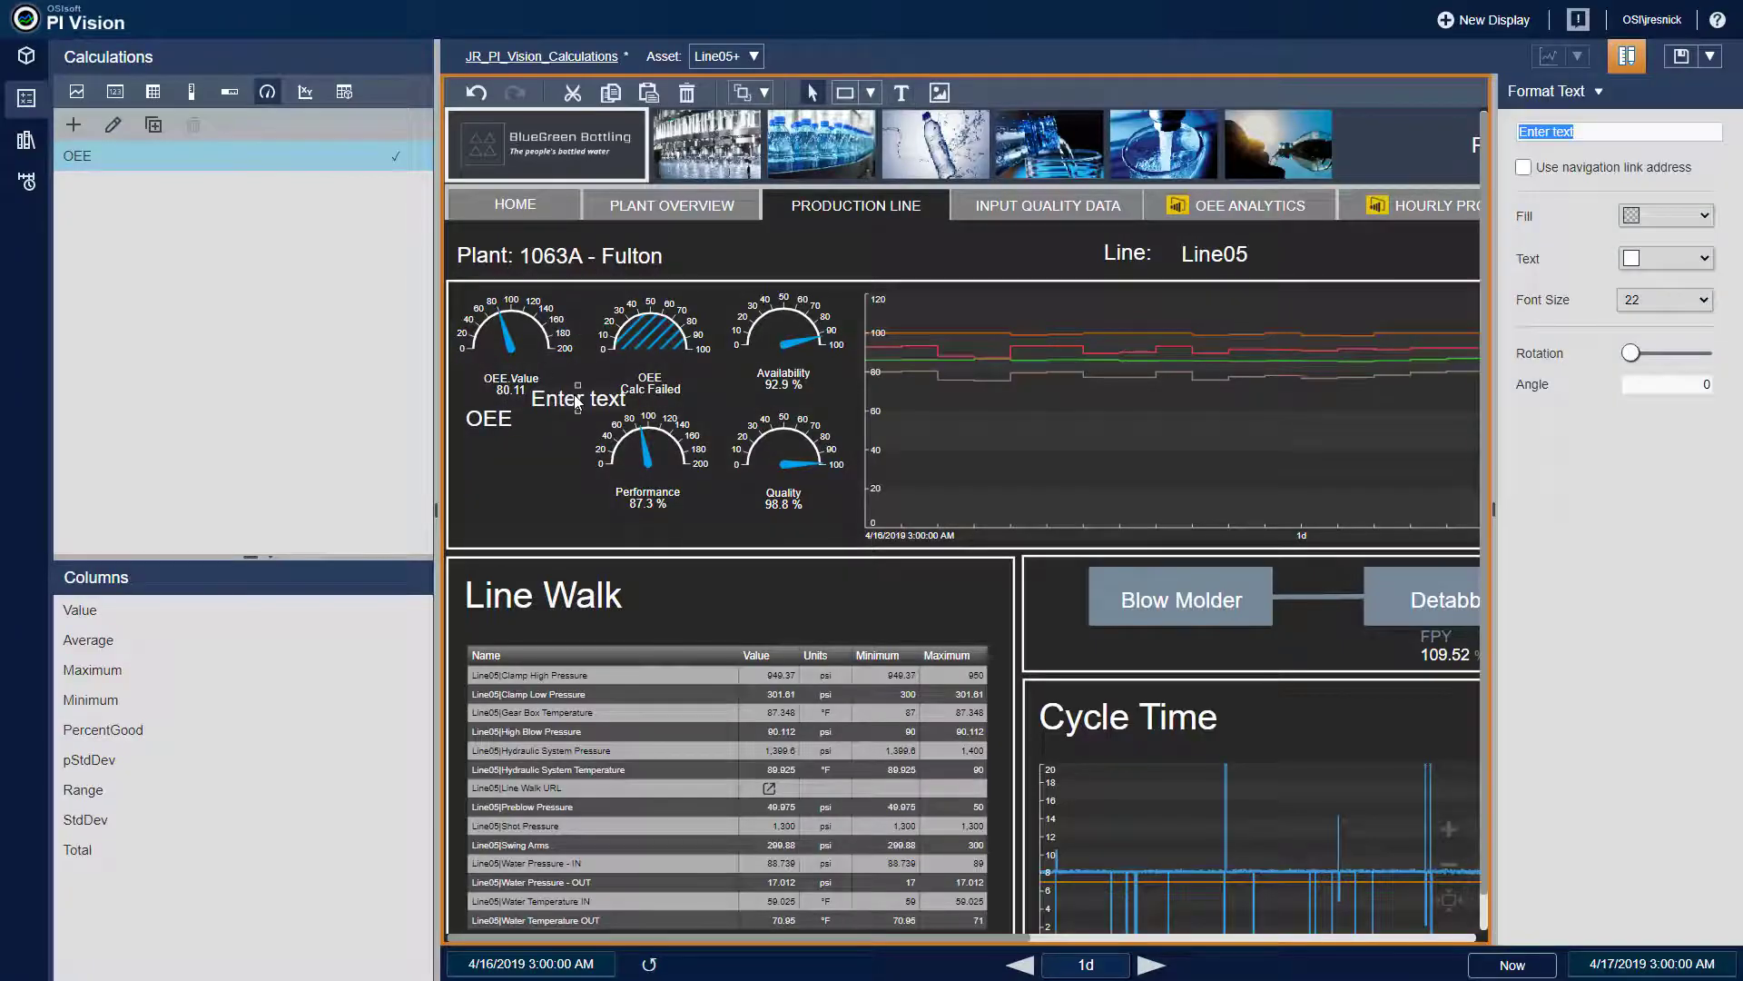
text(%)
drag(564, 405, 543, 406)
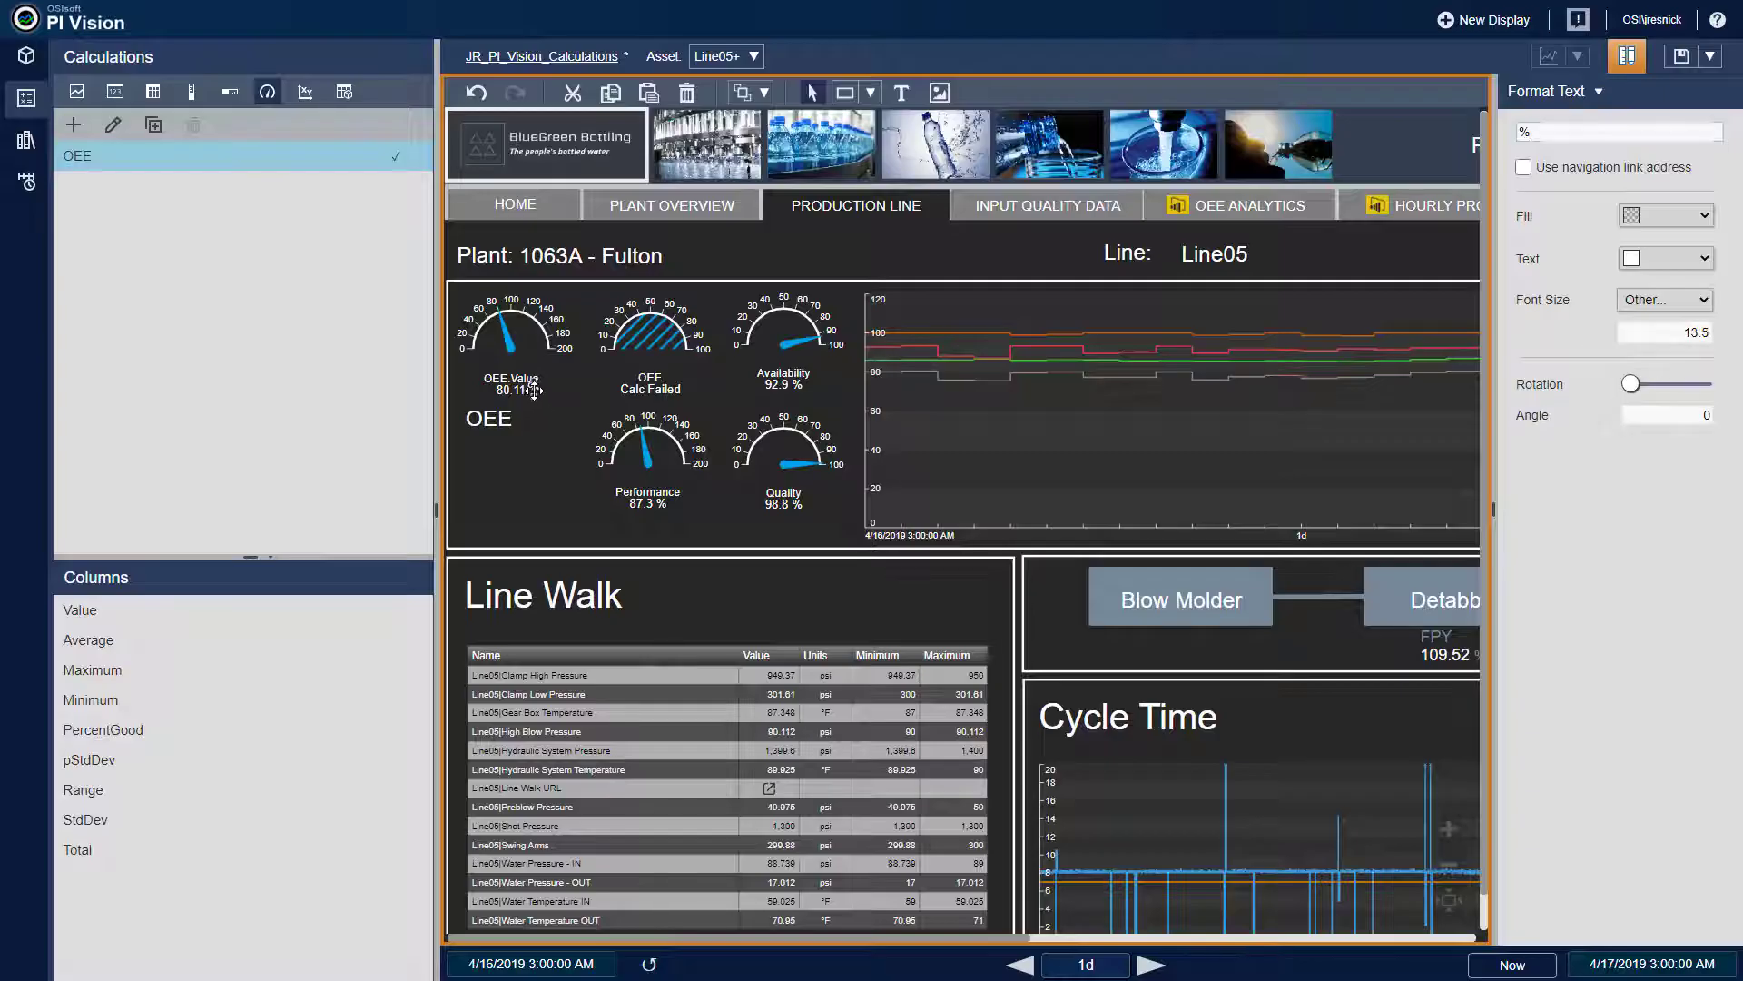
click(527, 470)
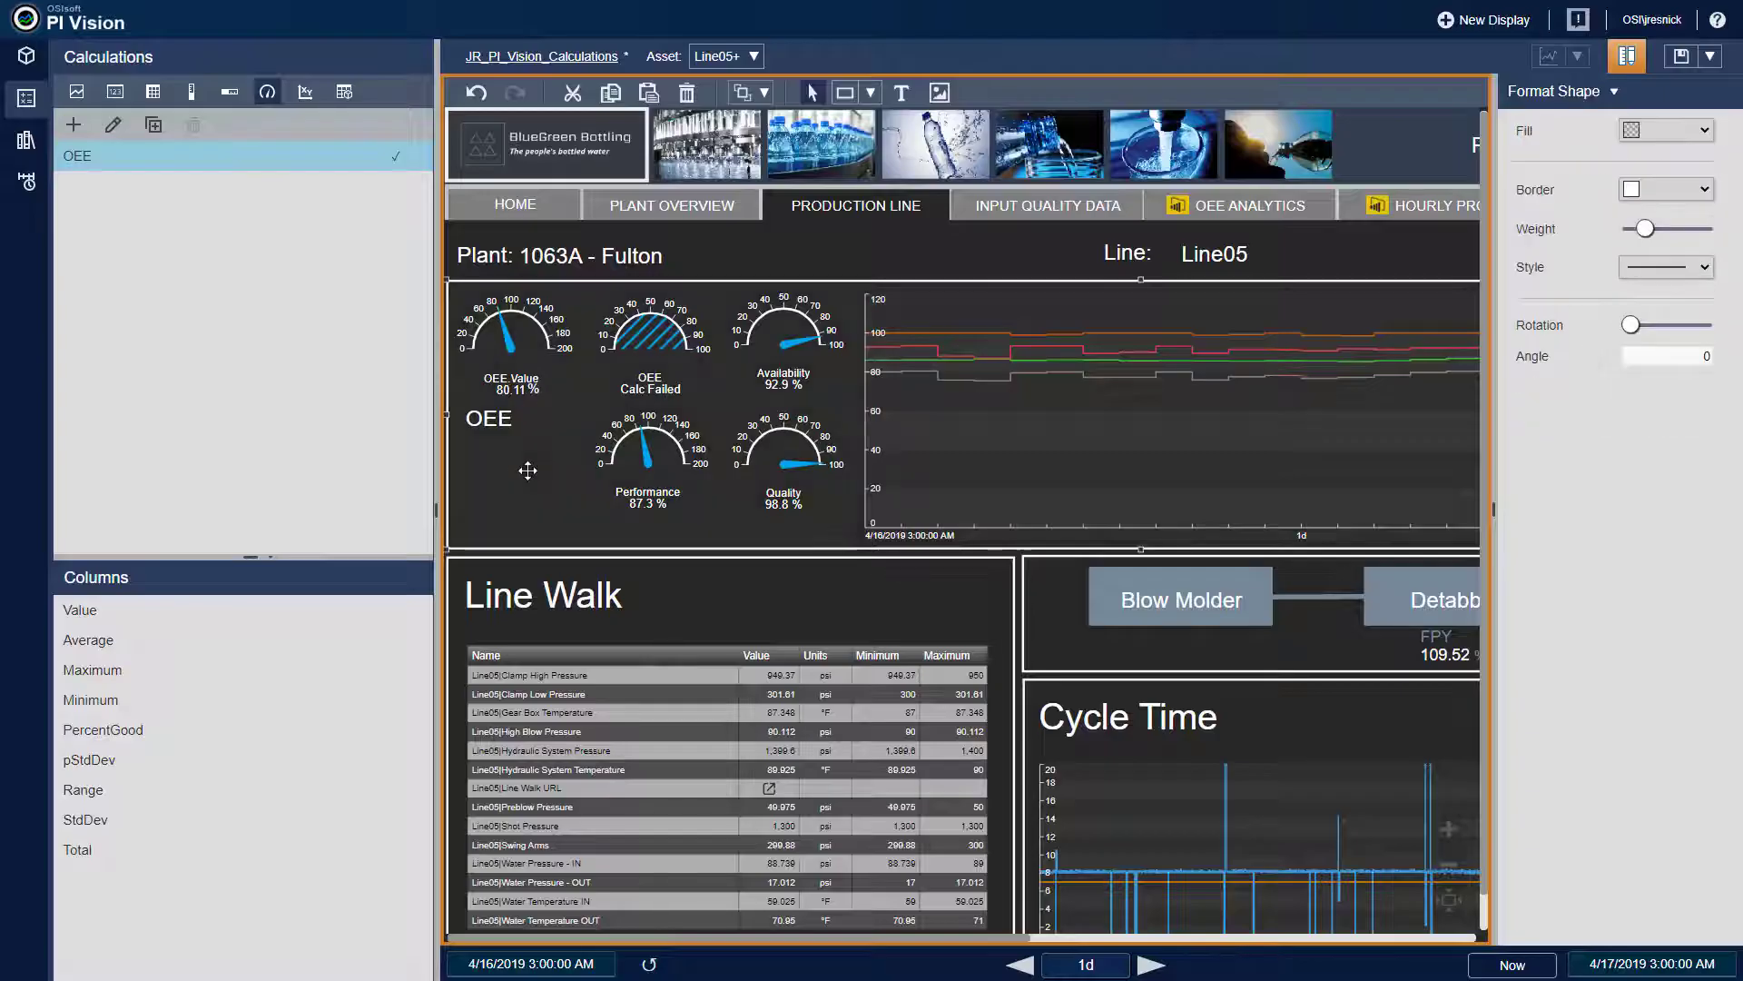
click(76, 92)
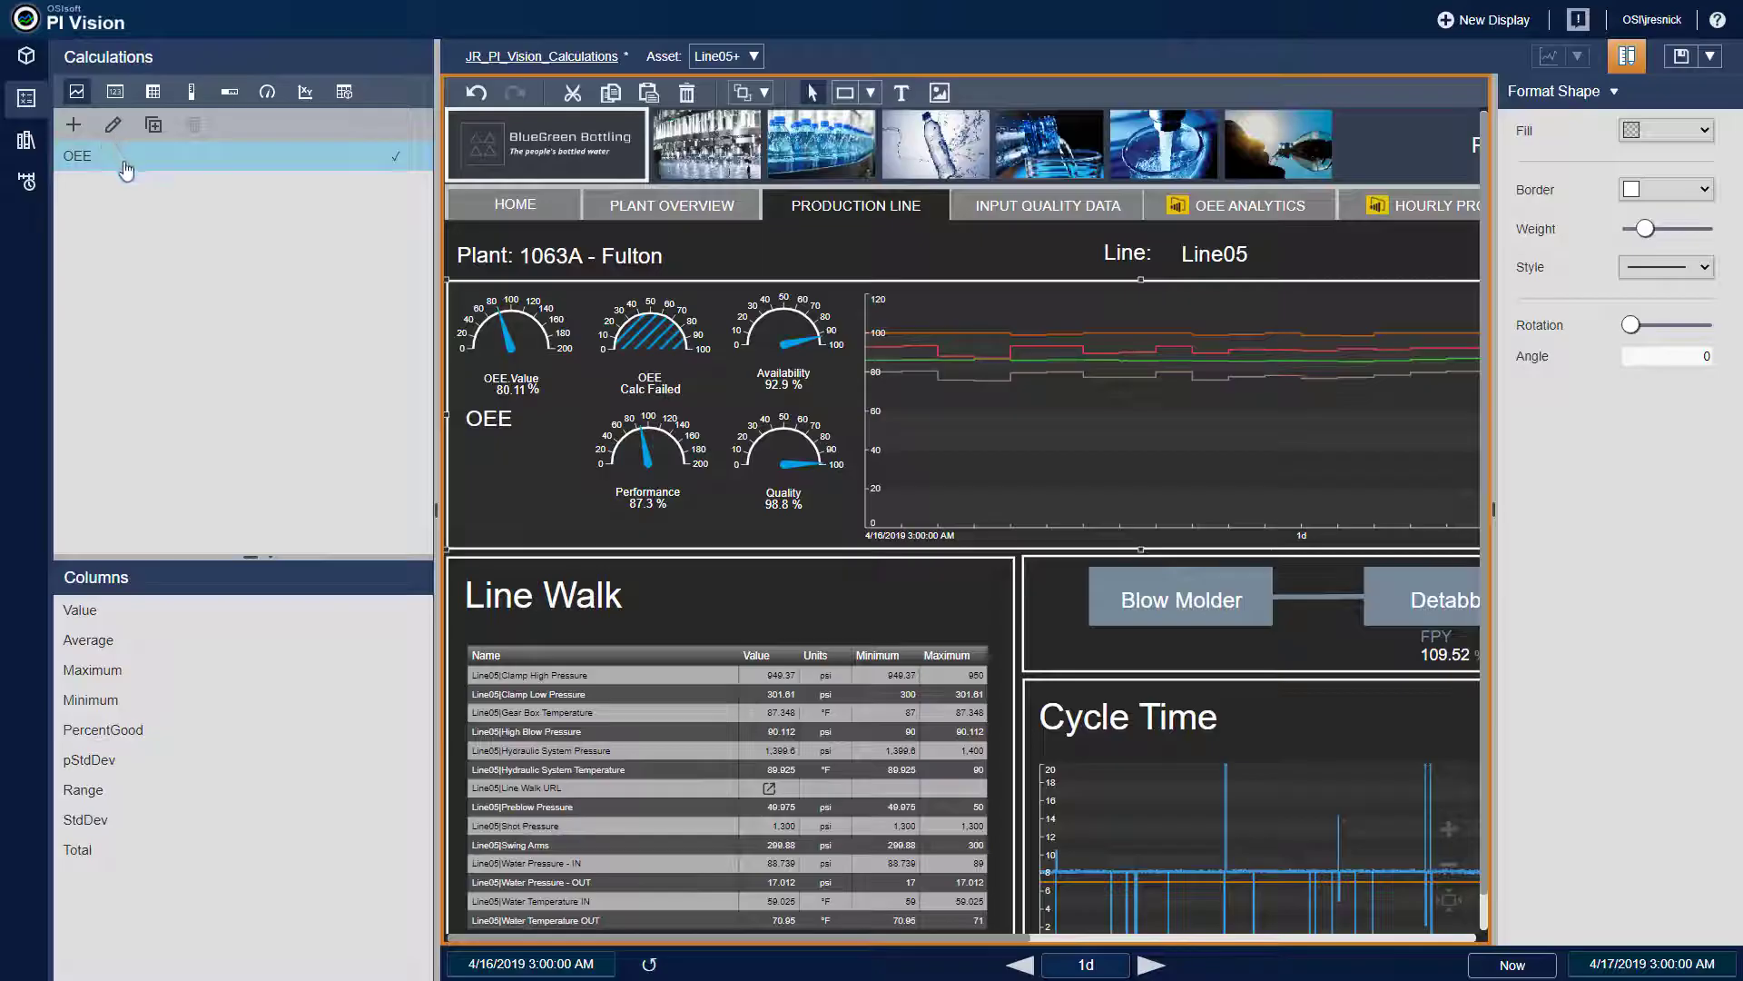
Add an OEE trend over the Line Walk table with Average, Maximum and Minimum traces.
drag(125, 170, 459, 562)
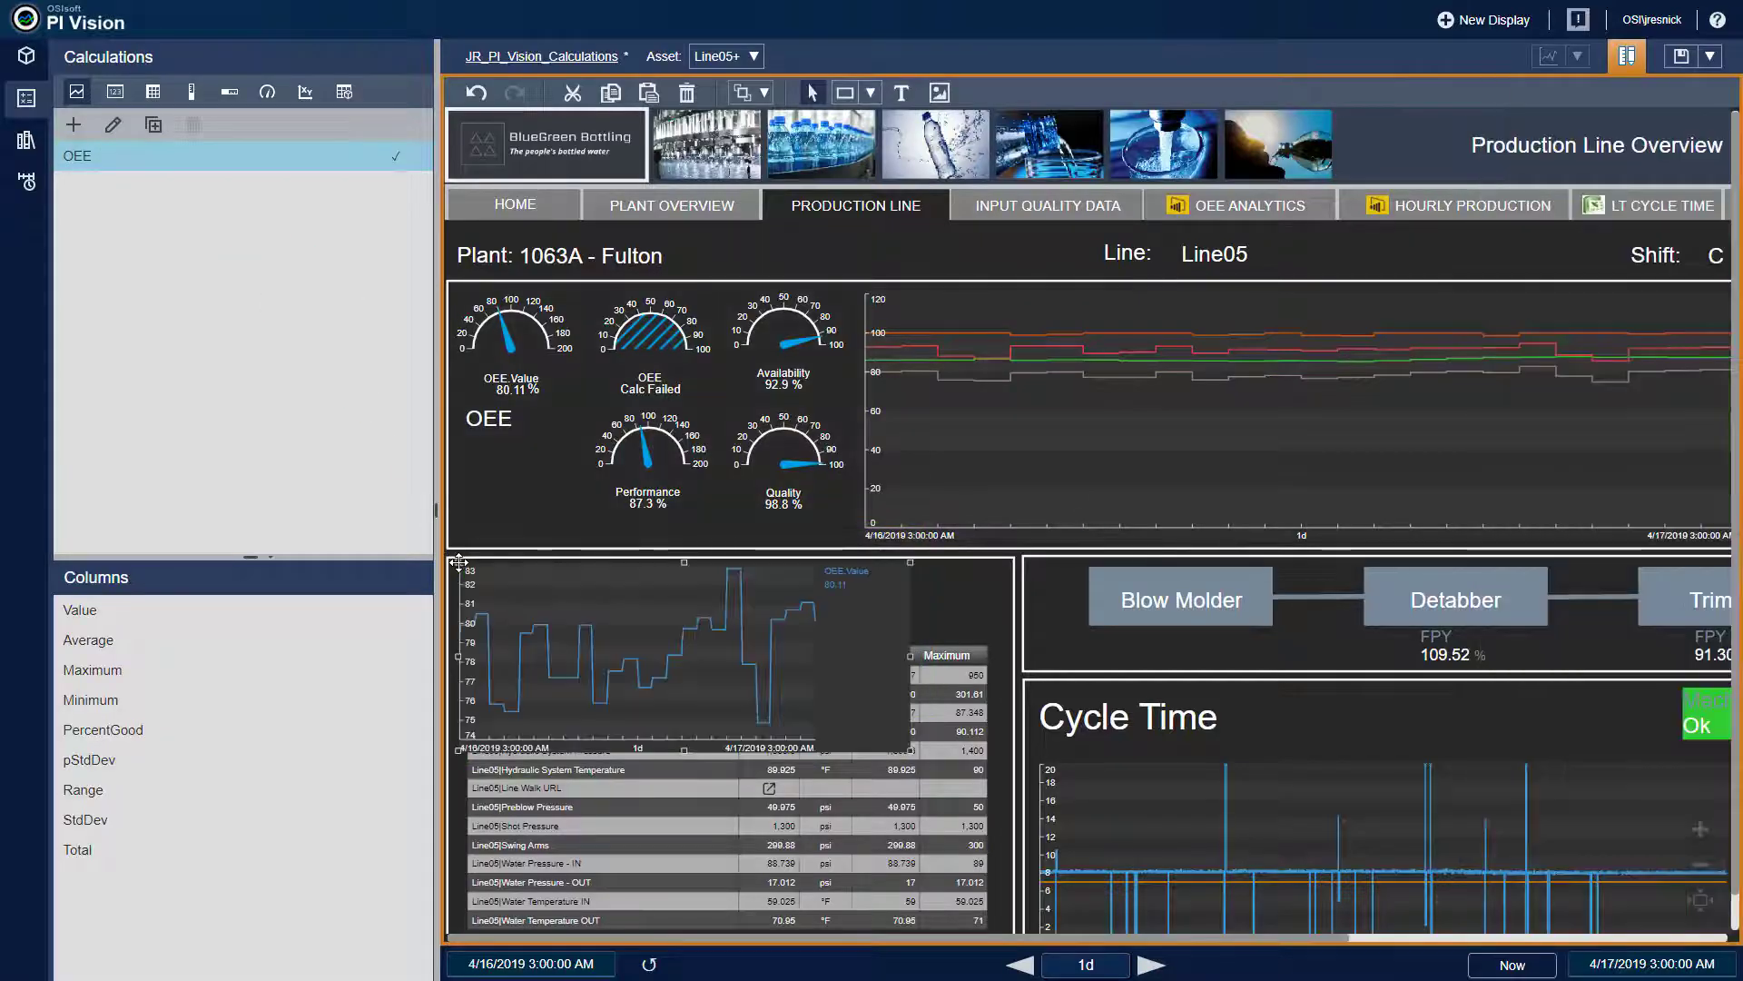
click(142, 641)
ctrl+click(146, 673)
ctrl+click(136, 700)
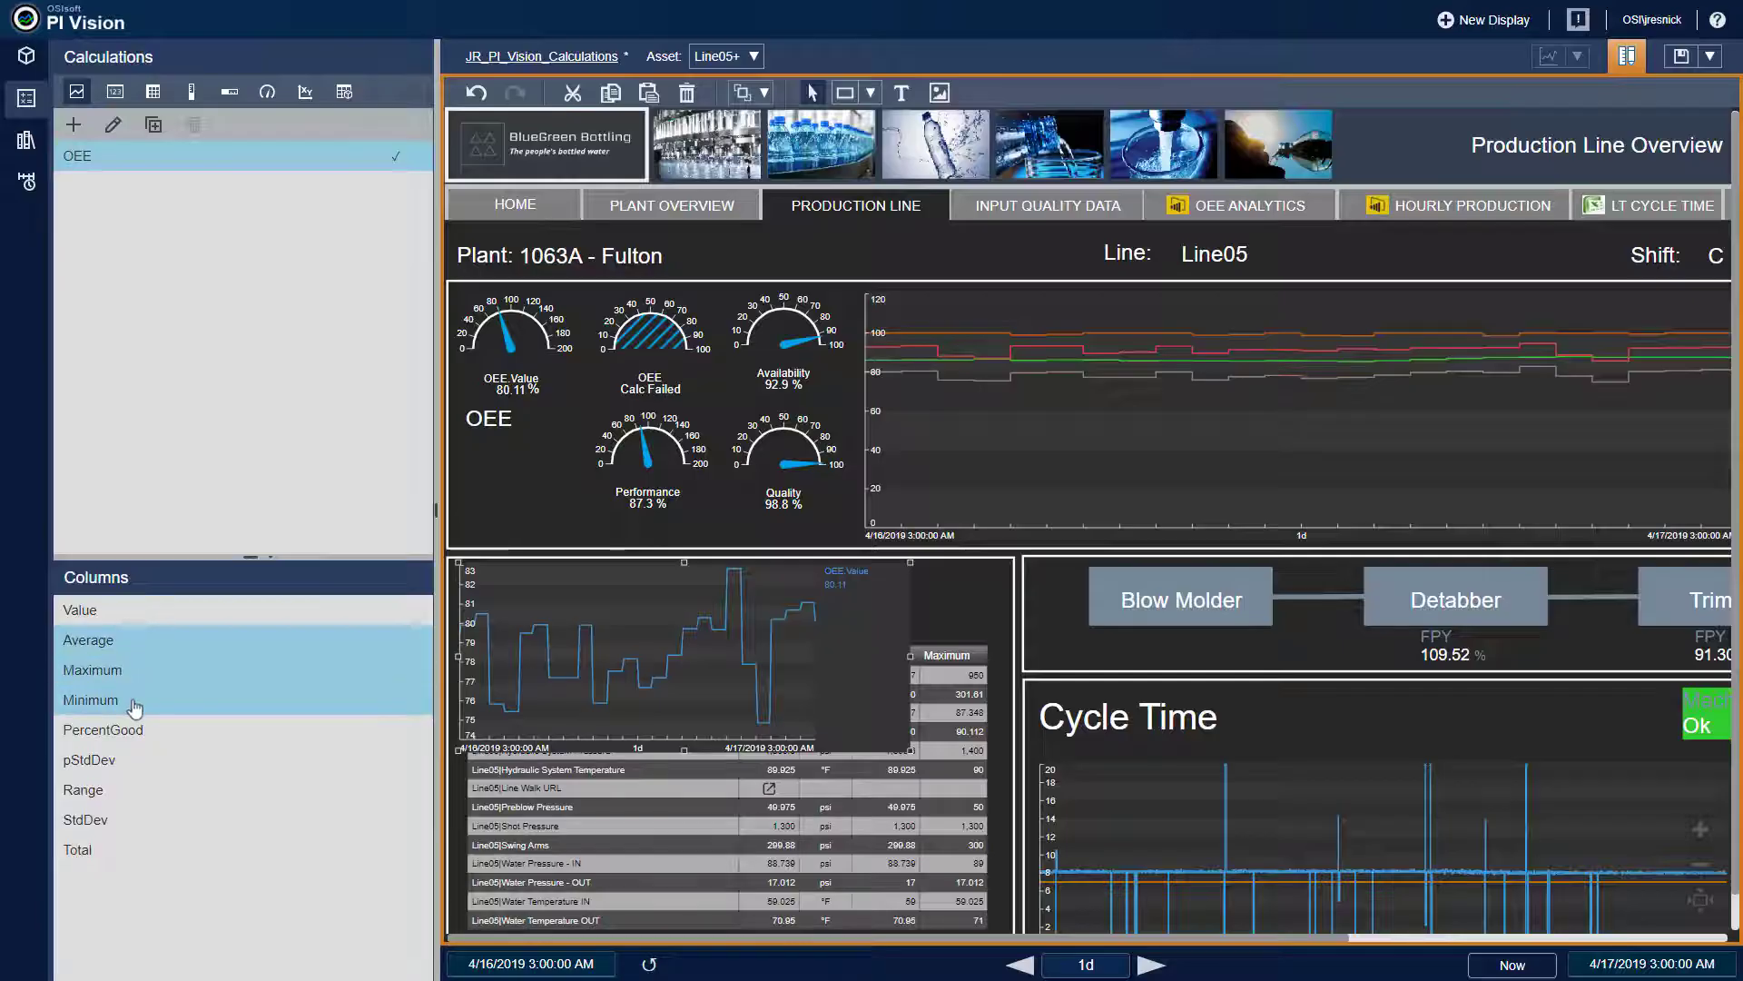
mouse_move(151, 679)
mouse_down()
mouse_move(545, 603)
mouse_move(518, 608)
mouse_up()
Configure the OEE trend to use a single shared scale for all traces.
right_click(518, 607)
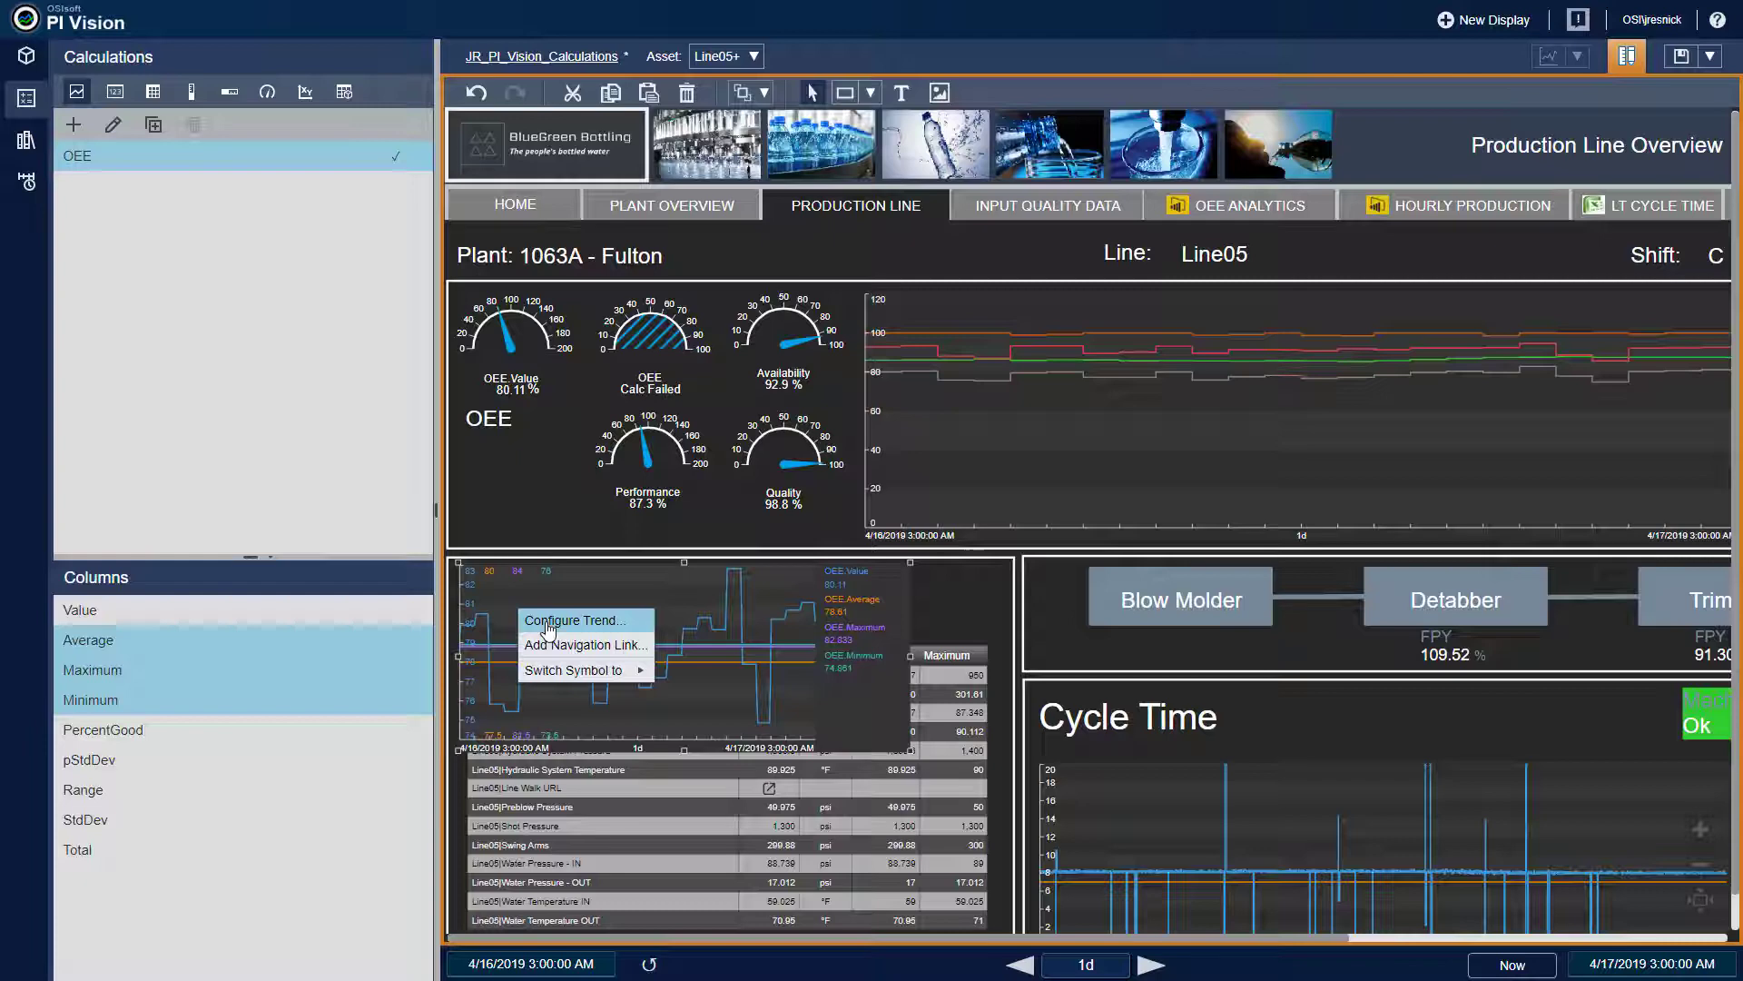
click(555, 621)
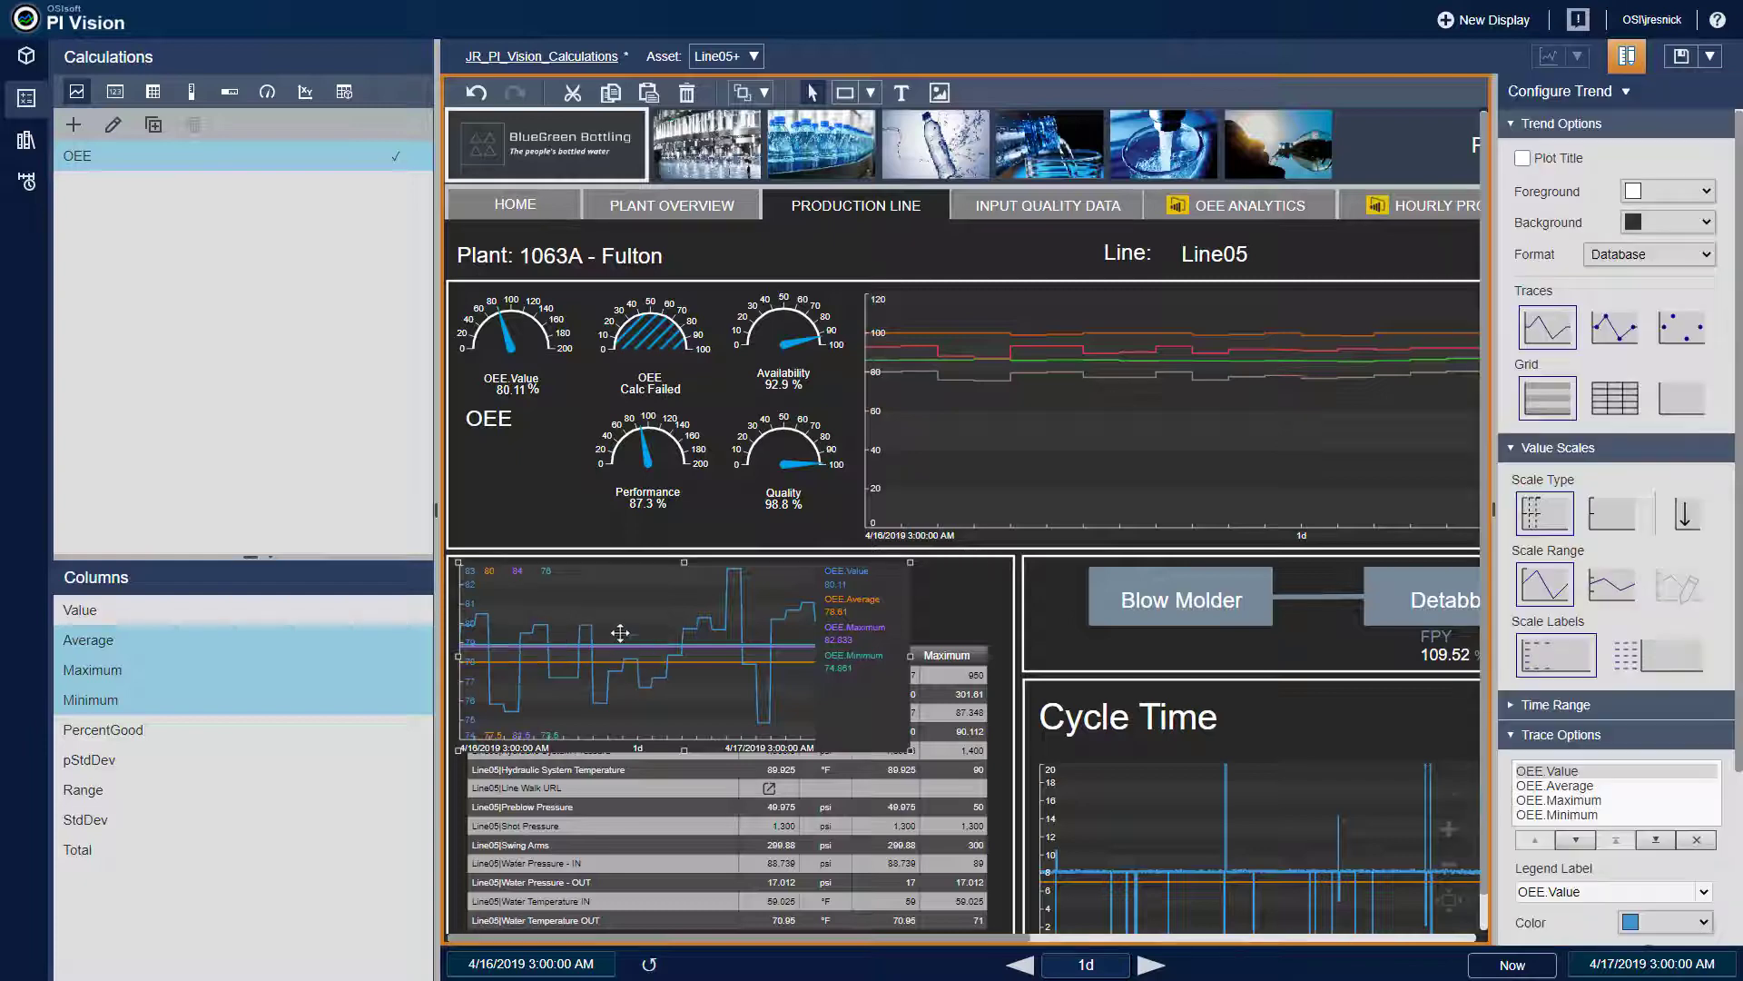
click(1624, 518)
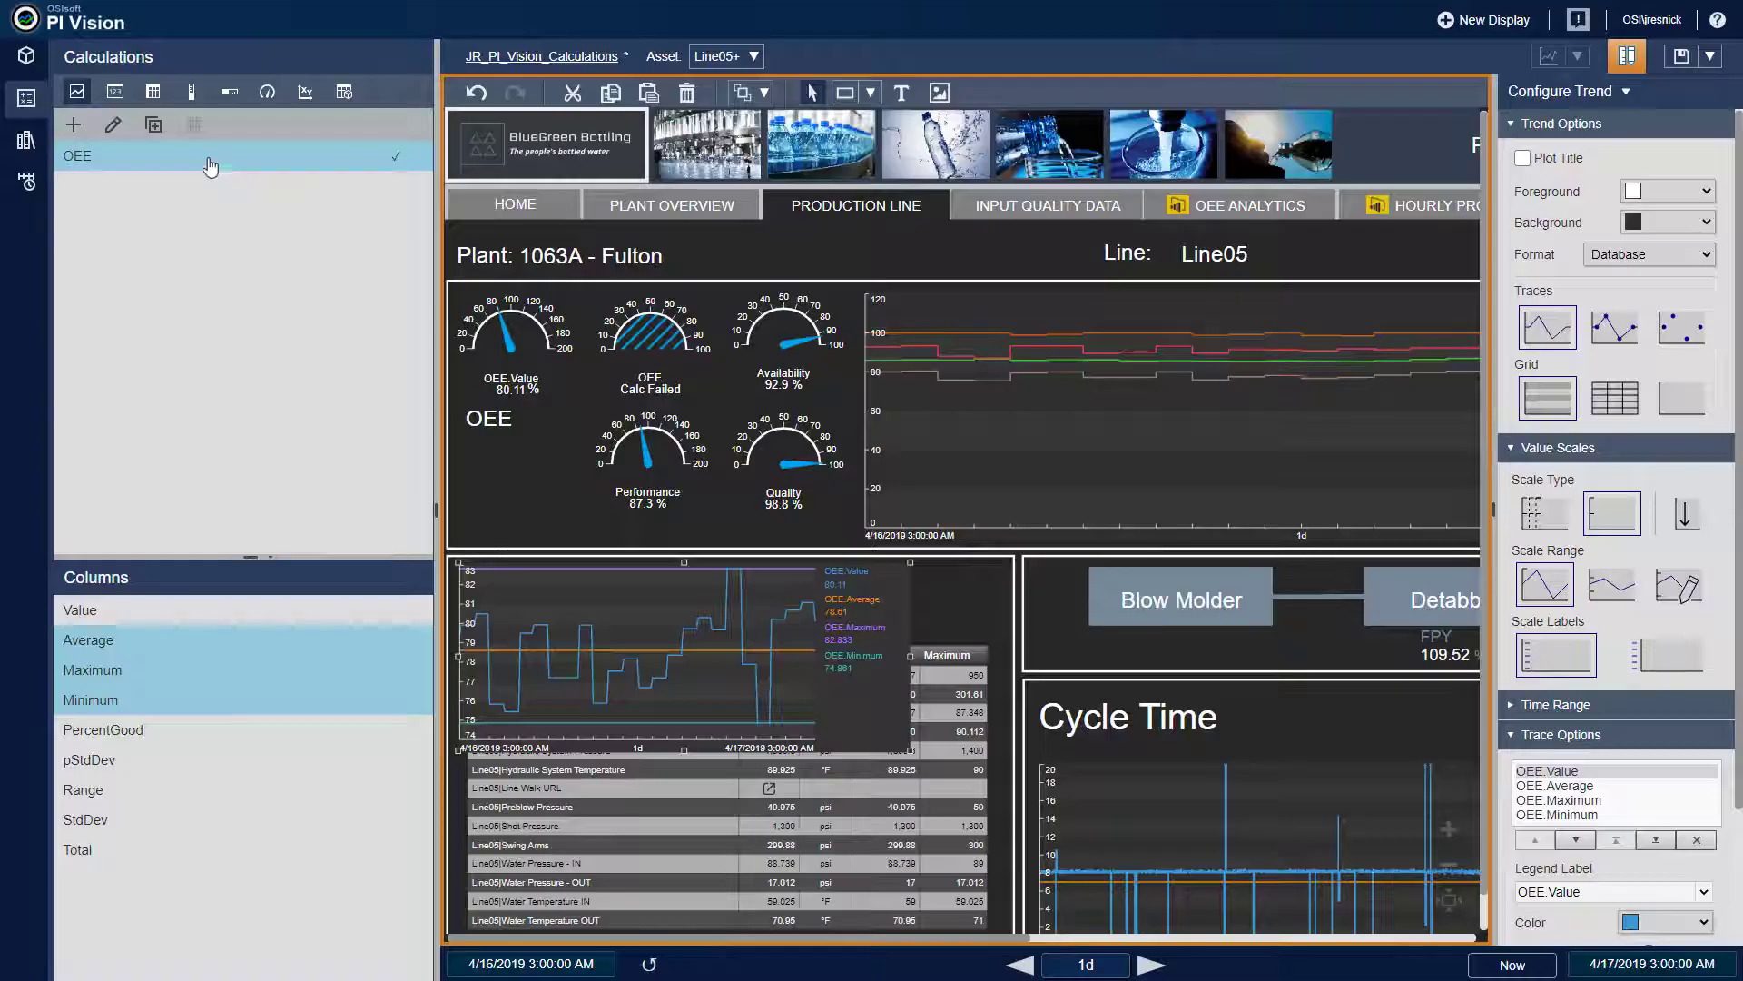
Edit OEE to use a Custom time interval with a 1-hour calculation interval, and save.
click(114, 128)
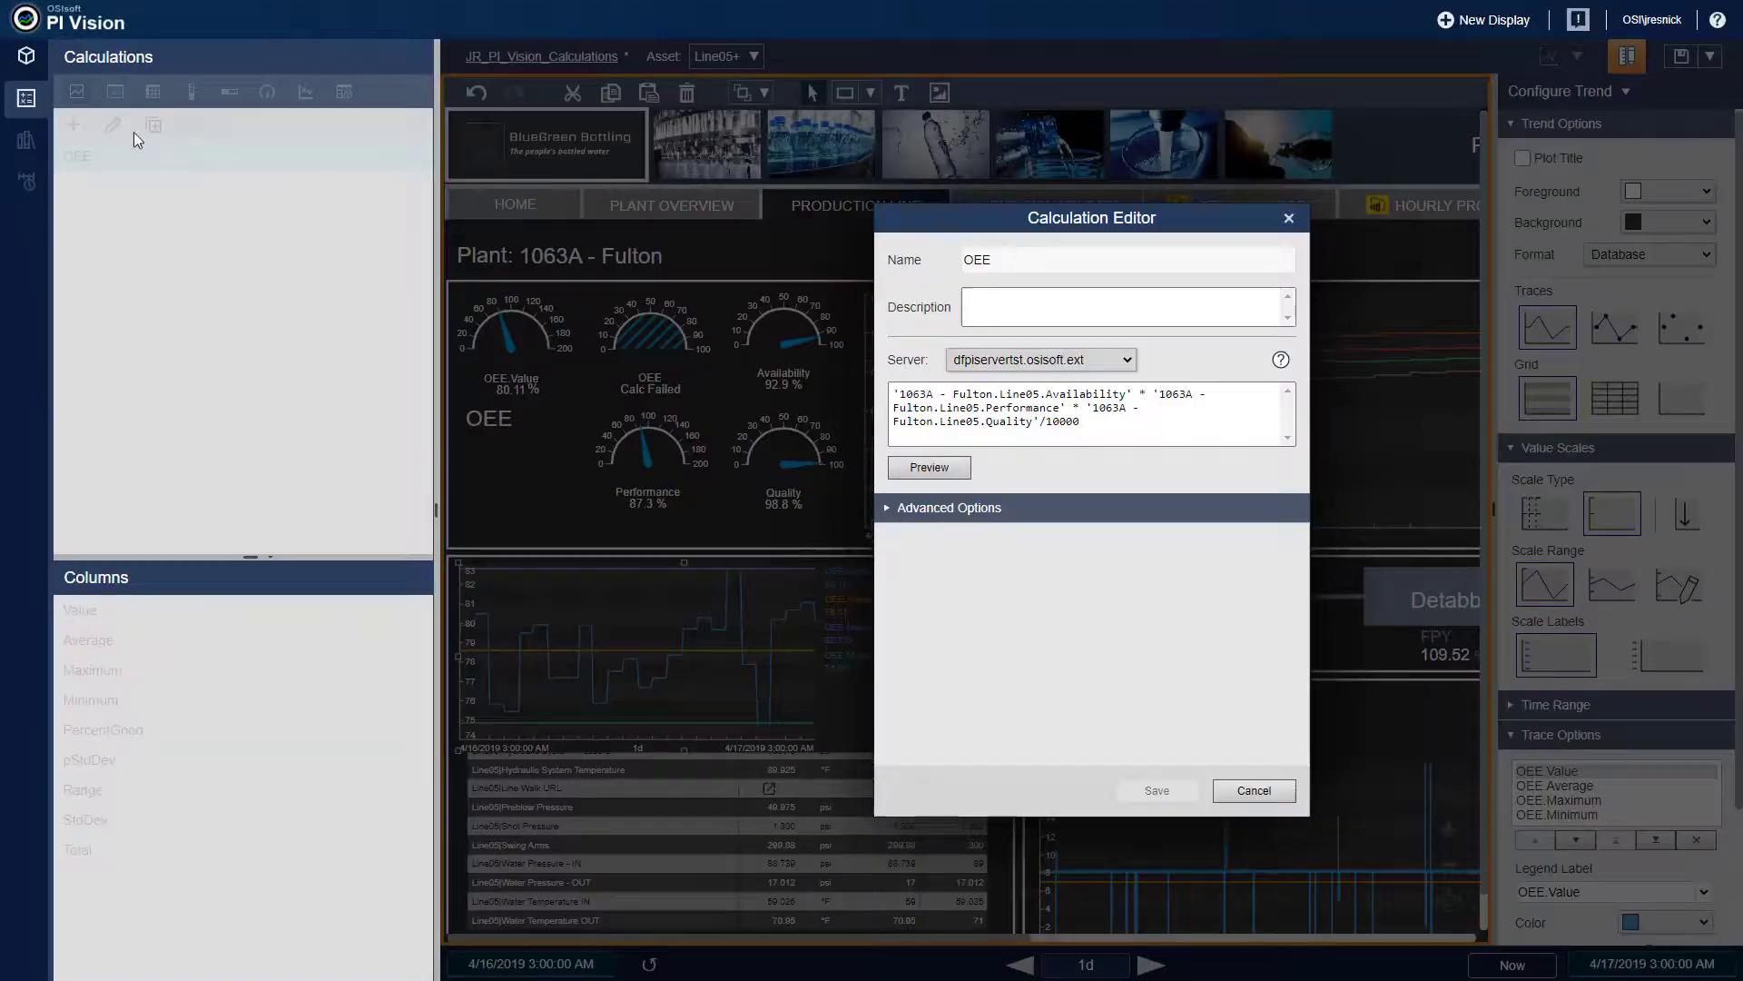
click(889, 507)
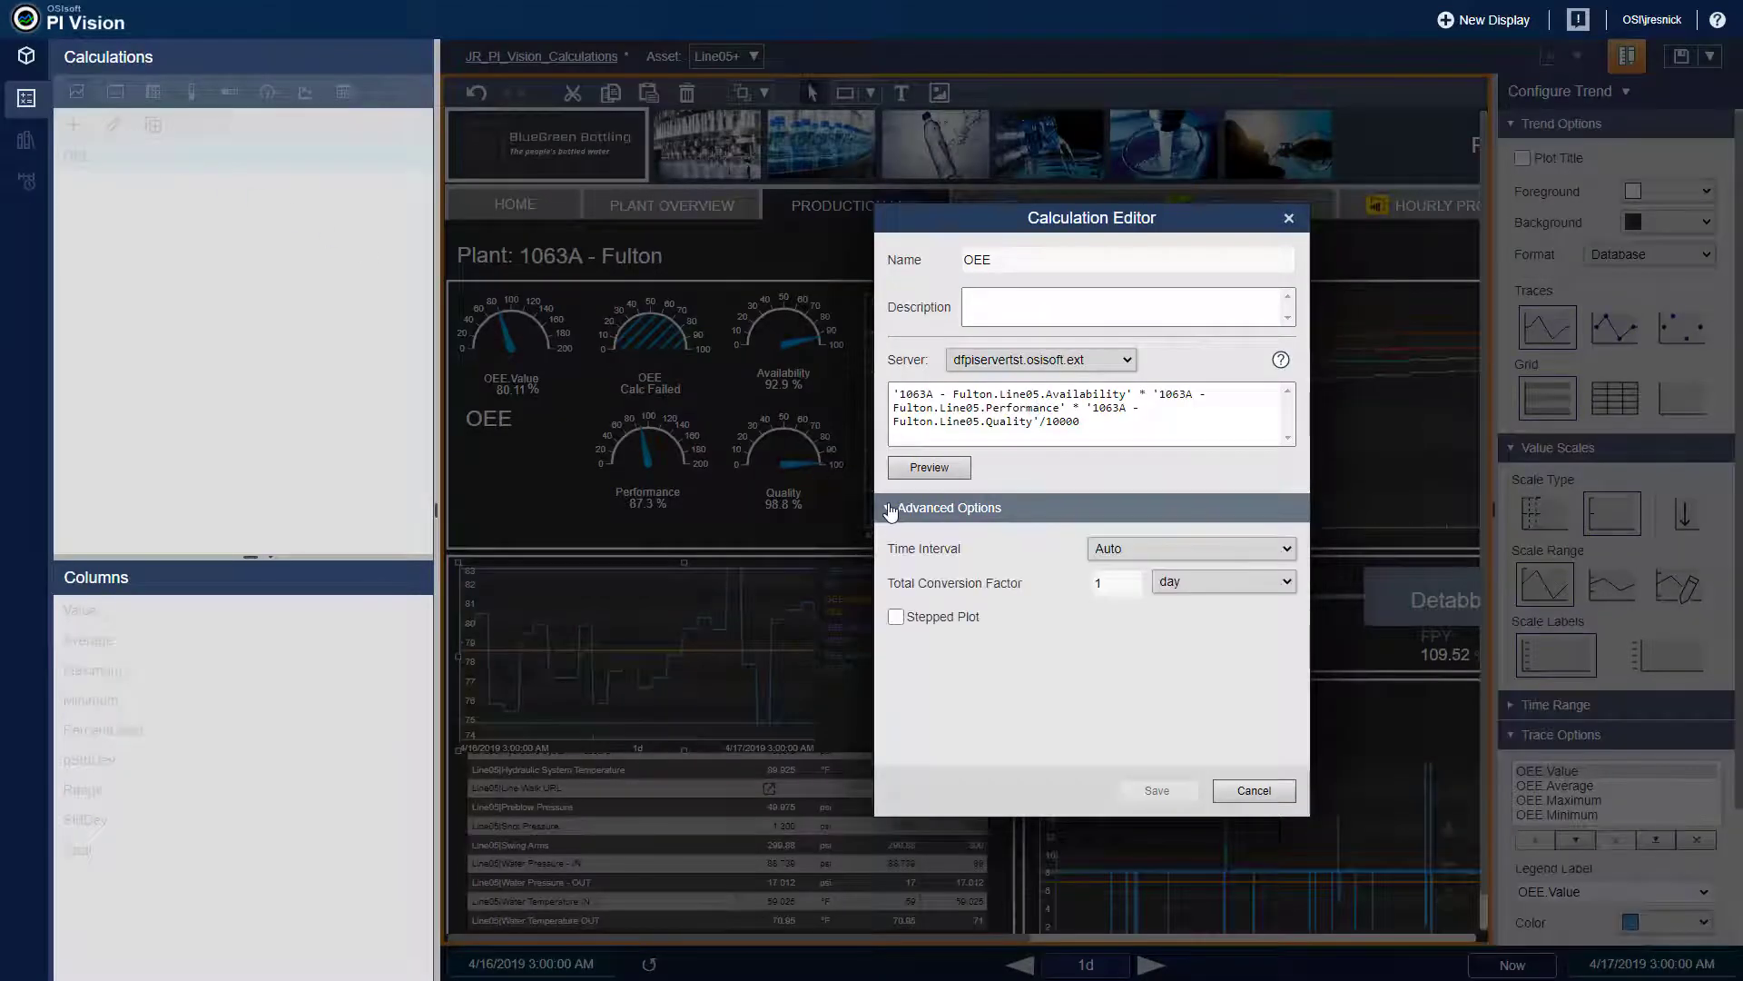
click(1126, 548)
click(1126, 579)
click(1123, 584)
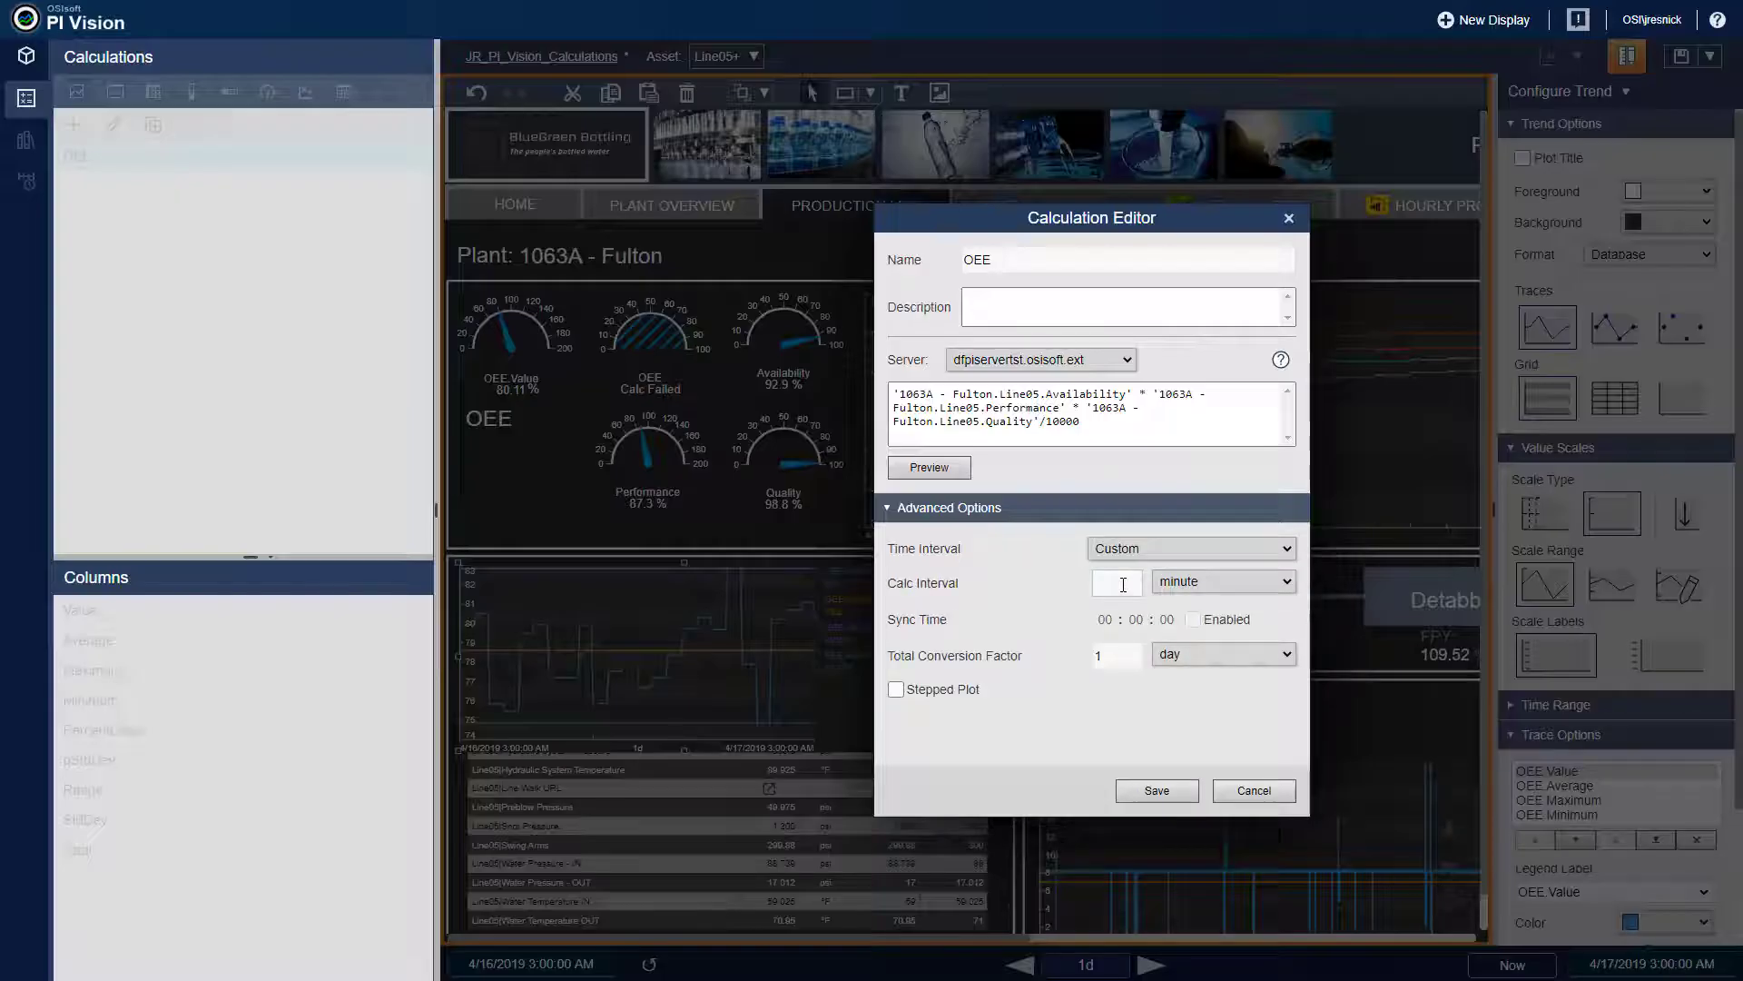
text(1)
click(1196, 583)
click(1190, 630)
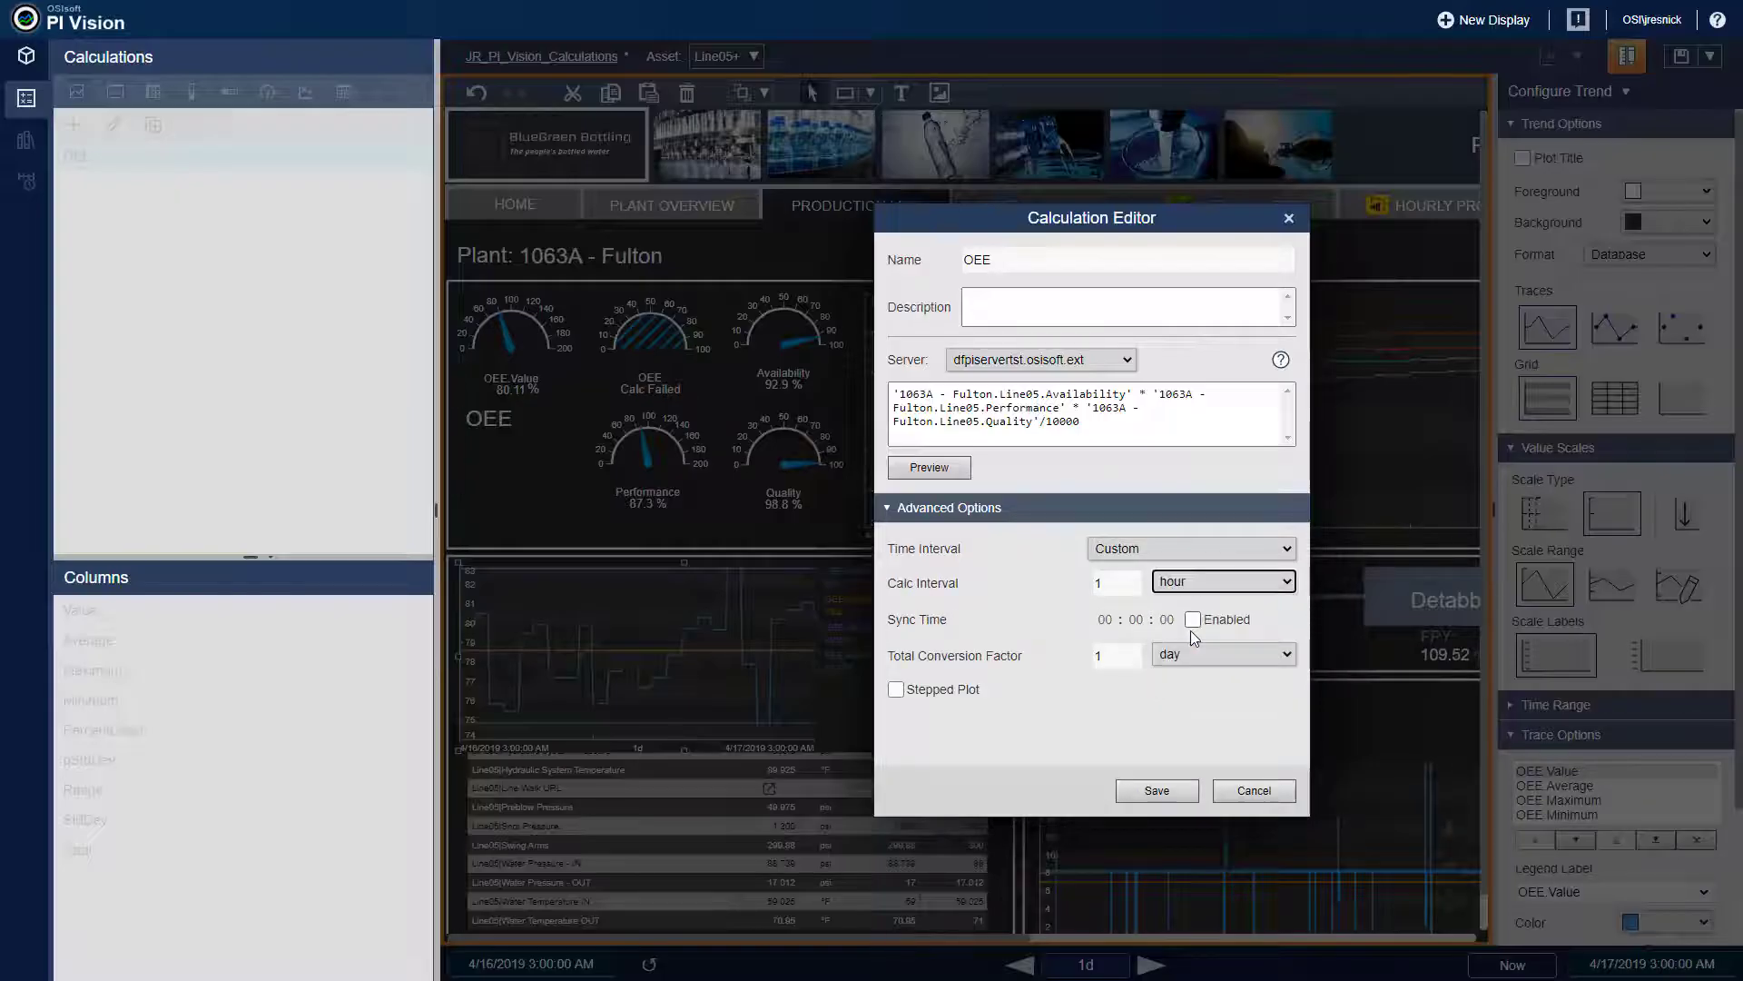
click(1158, 791)
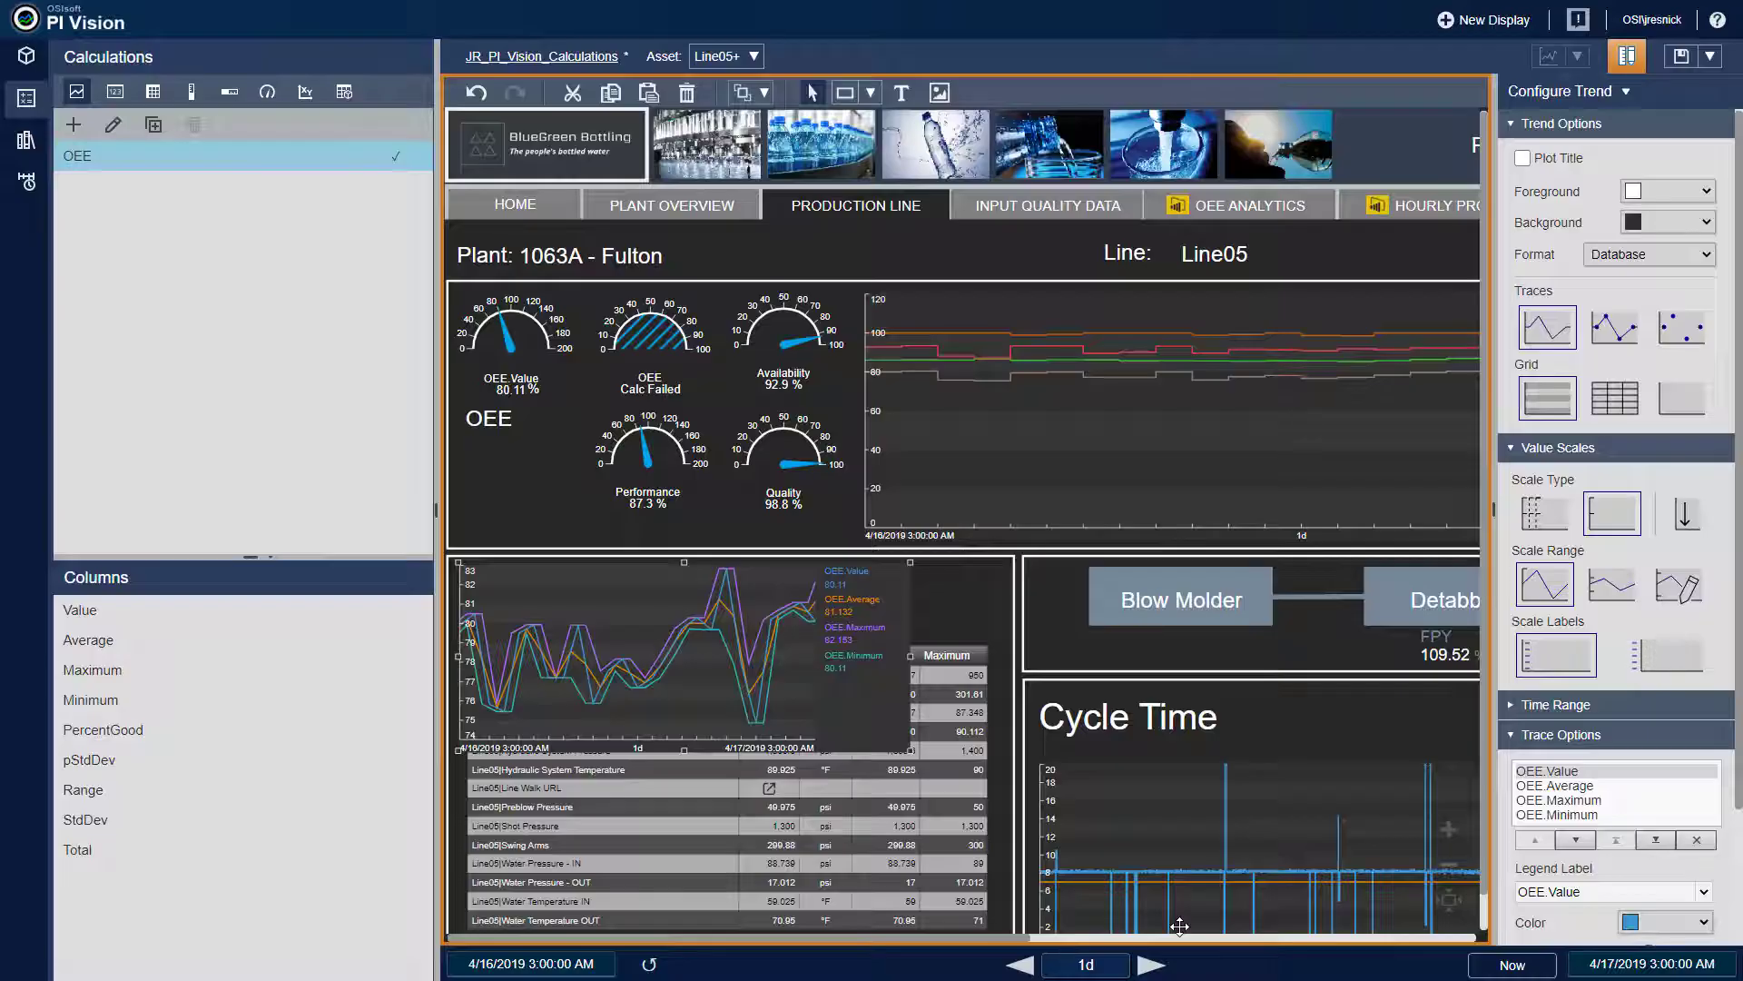
Step the display forward two days and view it outside edit mode.
click(1150, 964)
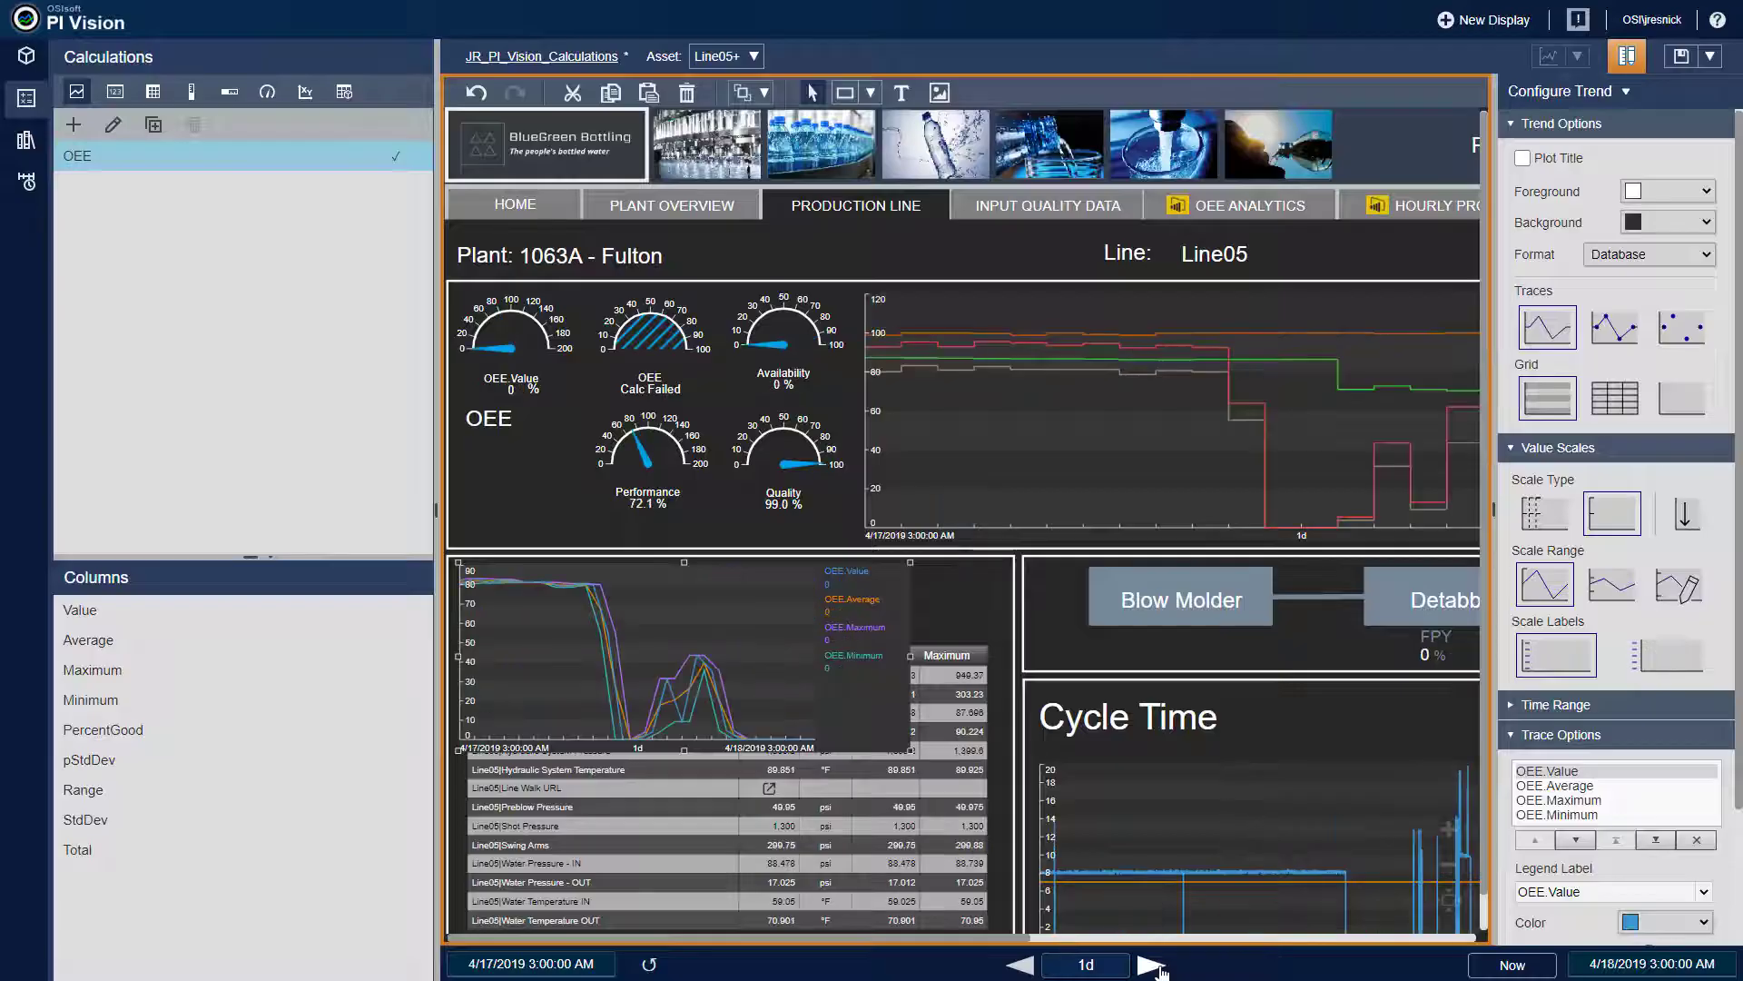
click(1151, 964)
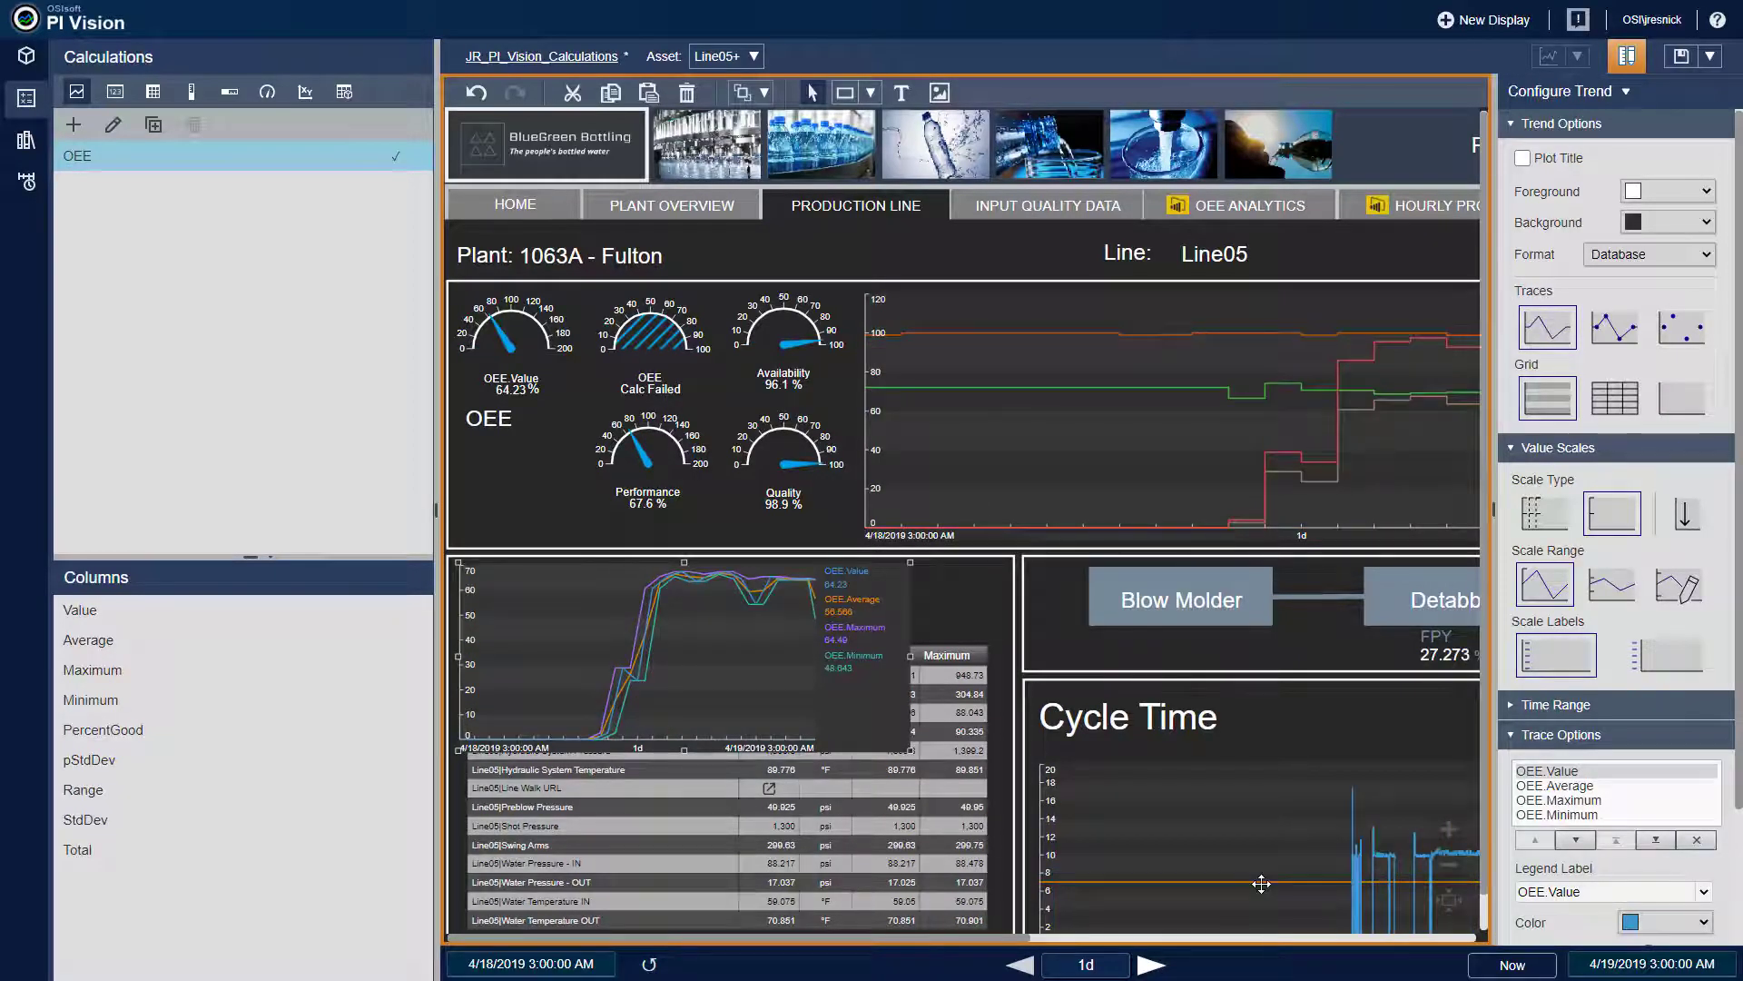
click(1627, 56)
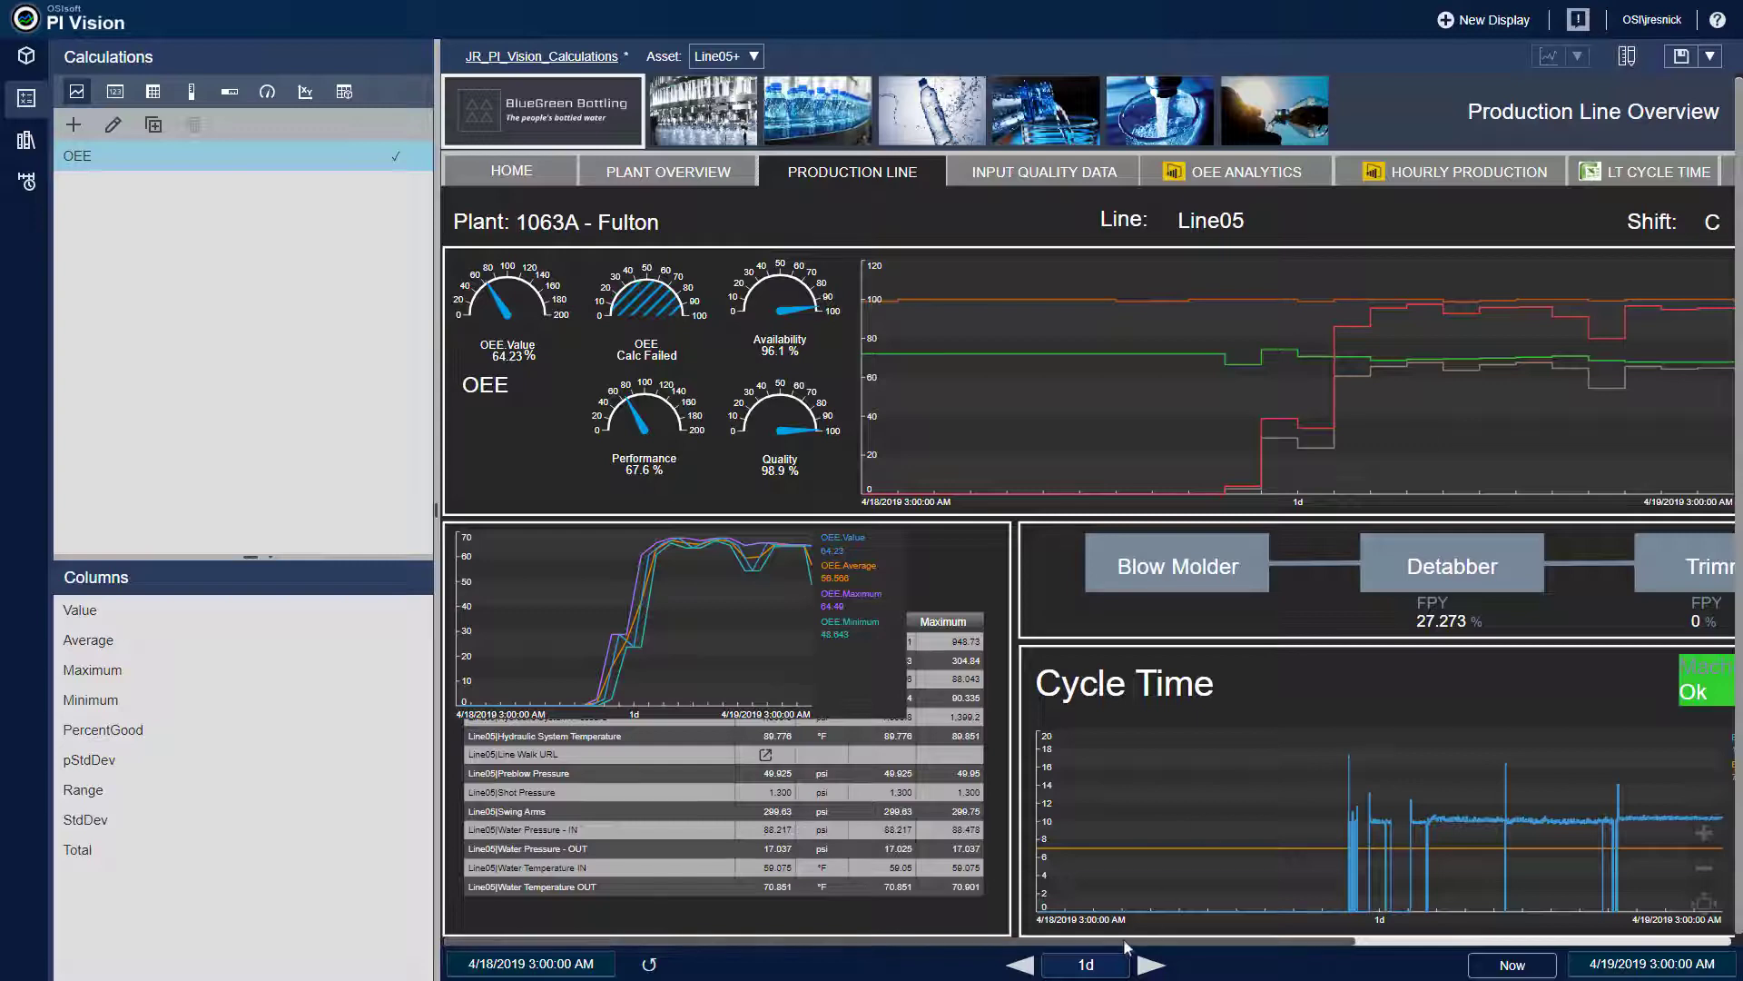
drag(1135, 941, 1551, 914)
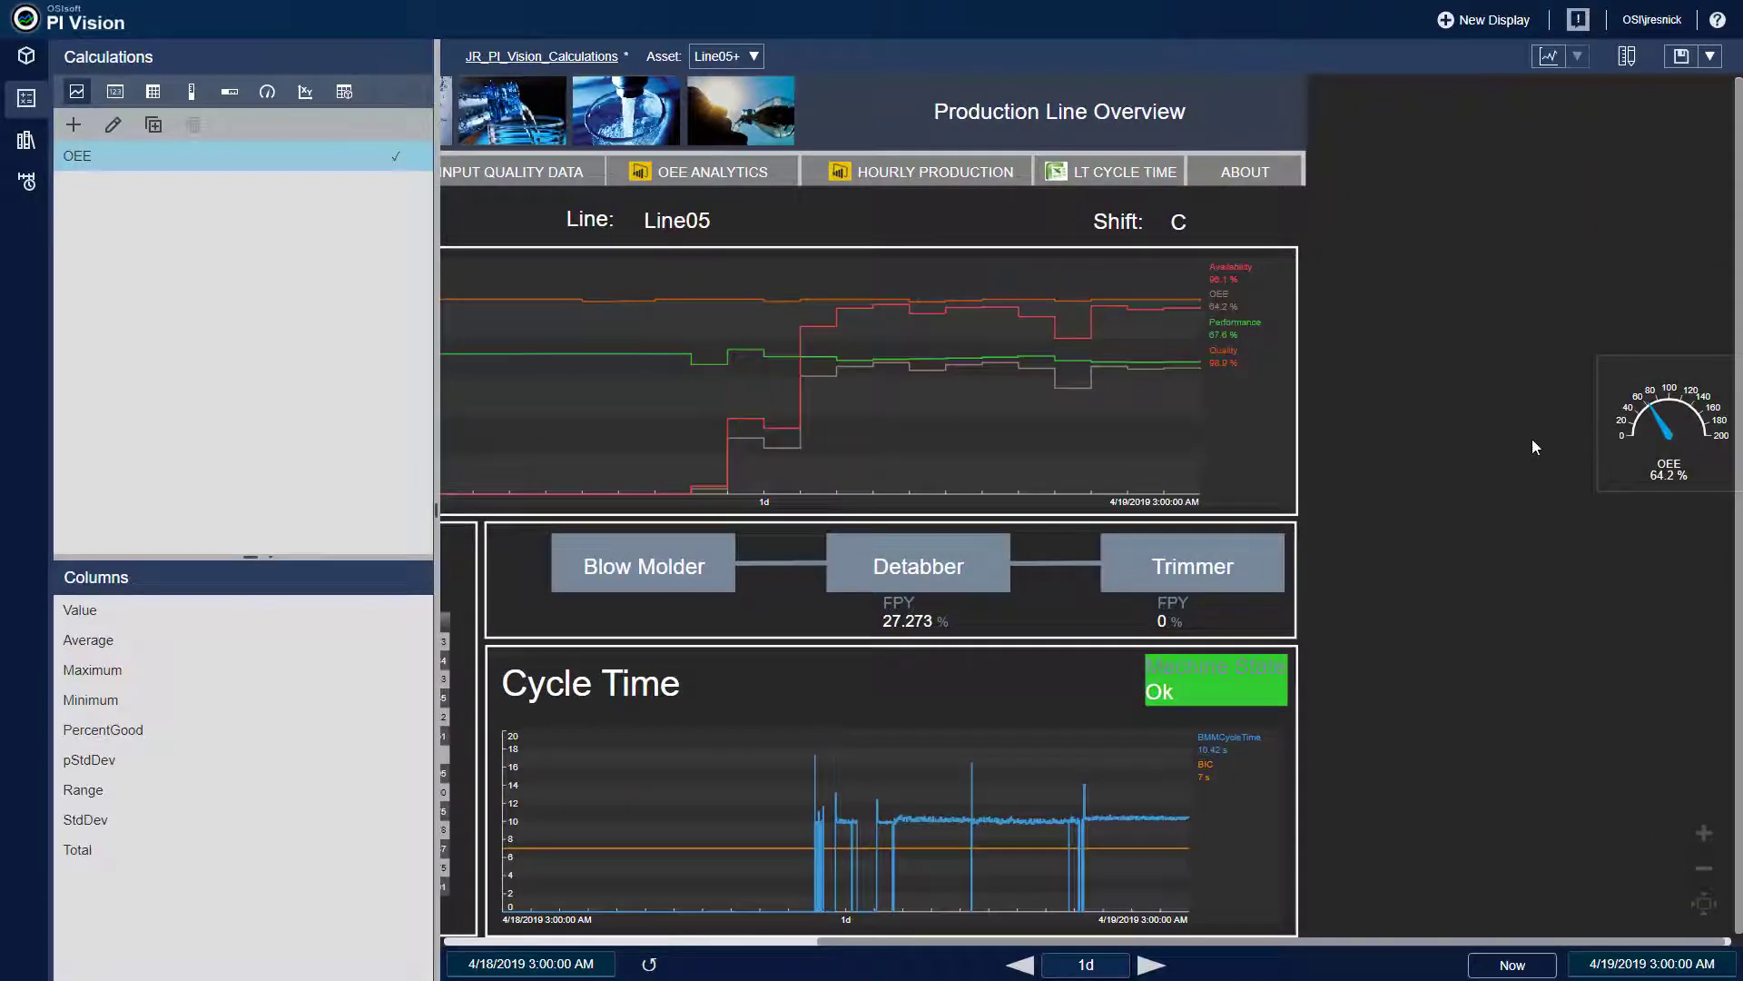
Move the OEE gauge under OEE Value, then step through days ending on 4/16–4/17.
click(1627, 56)
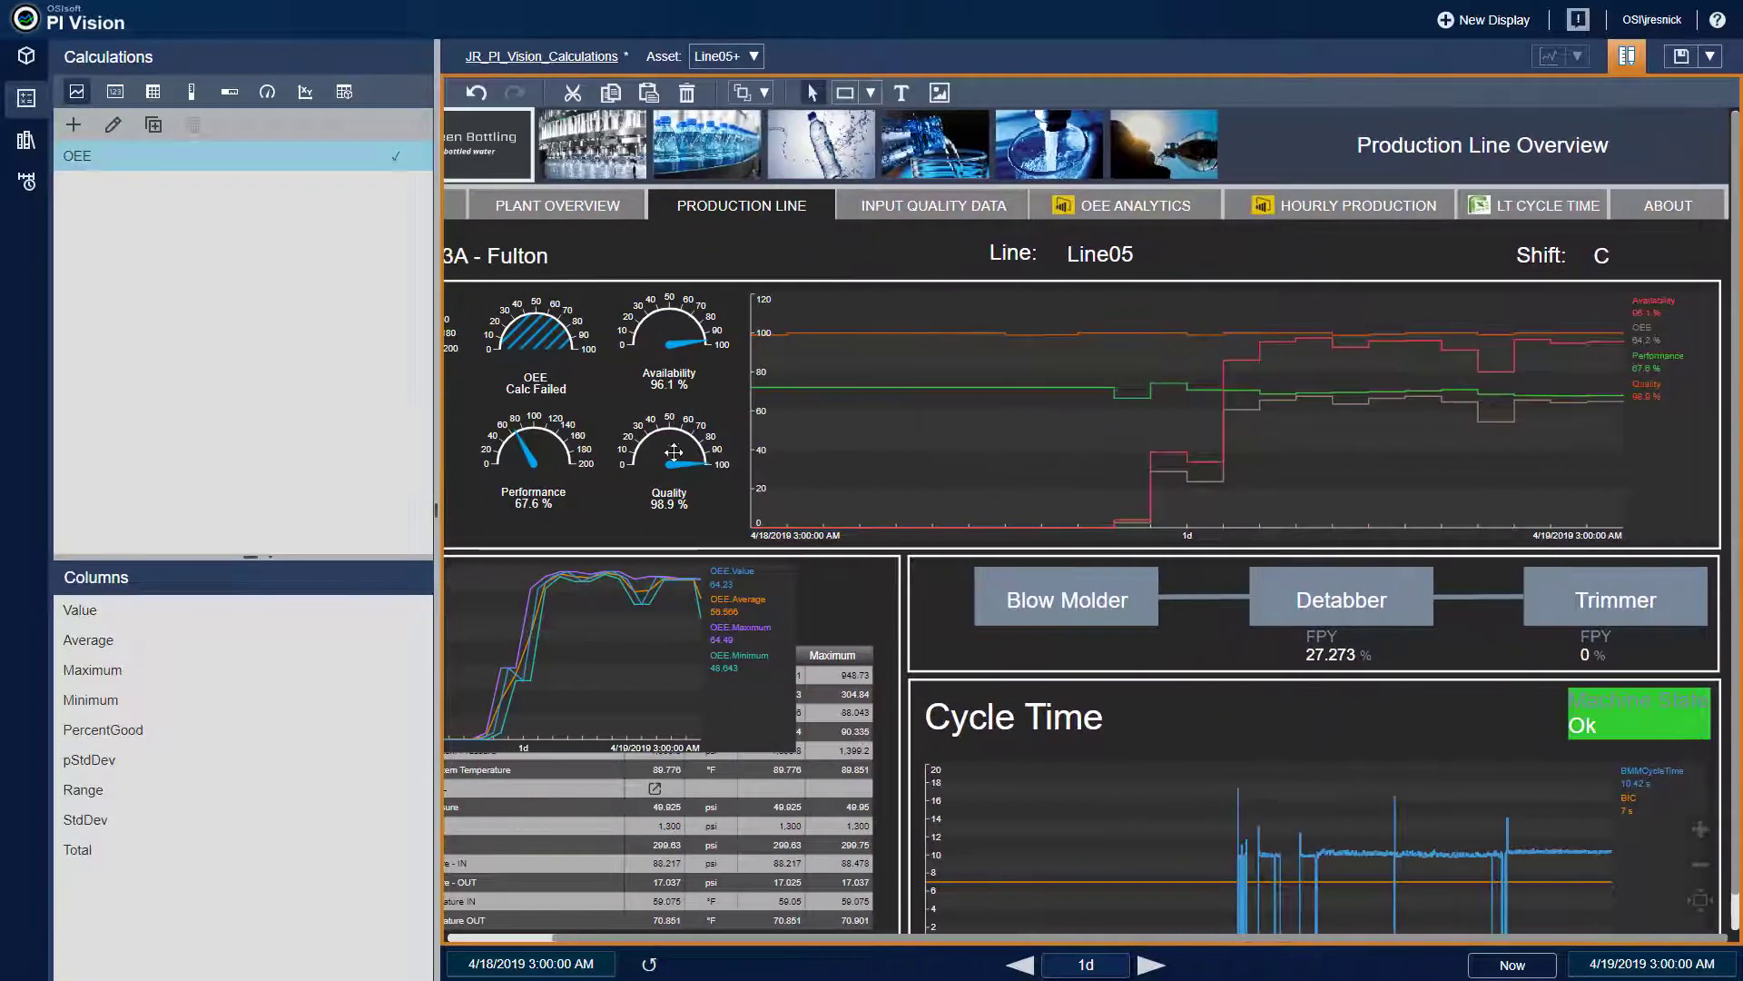
drag(545, 445, 0, 466)
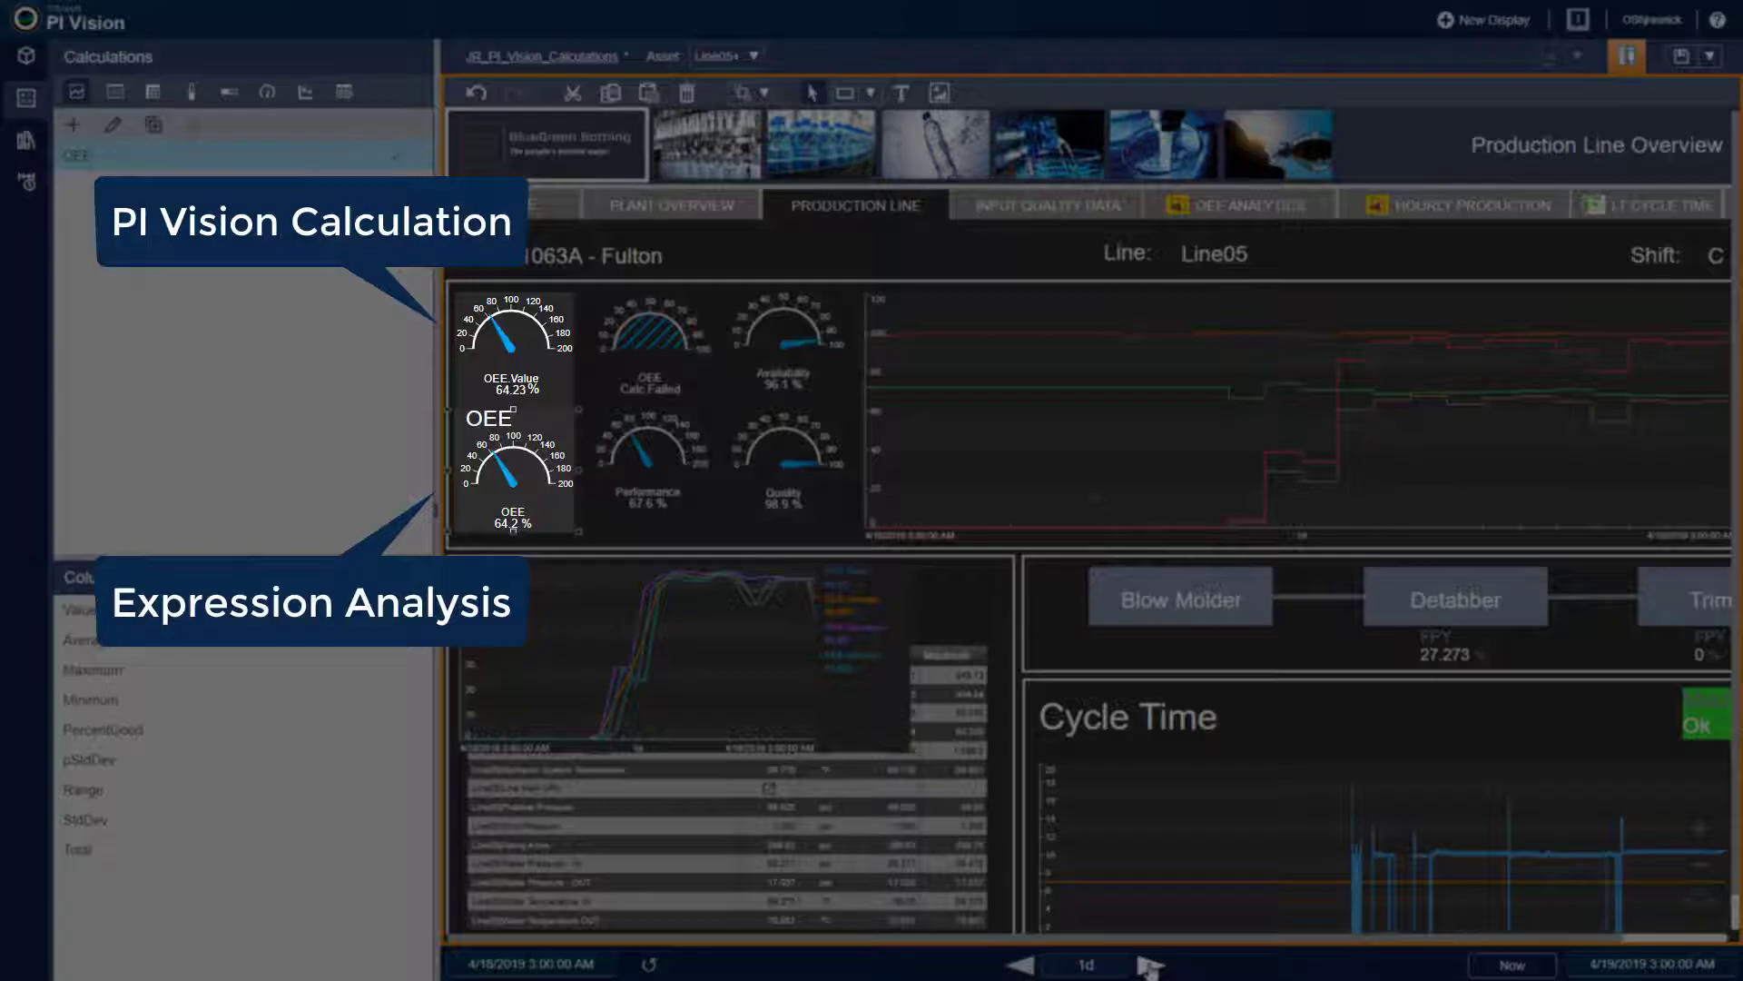
click(1148, 966)
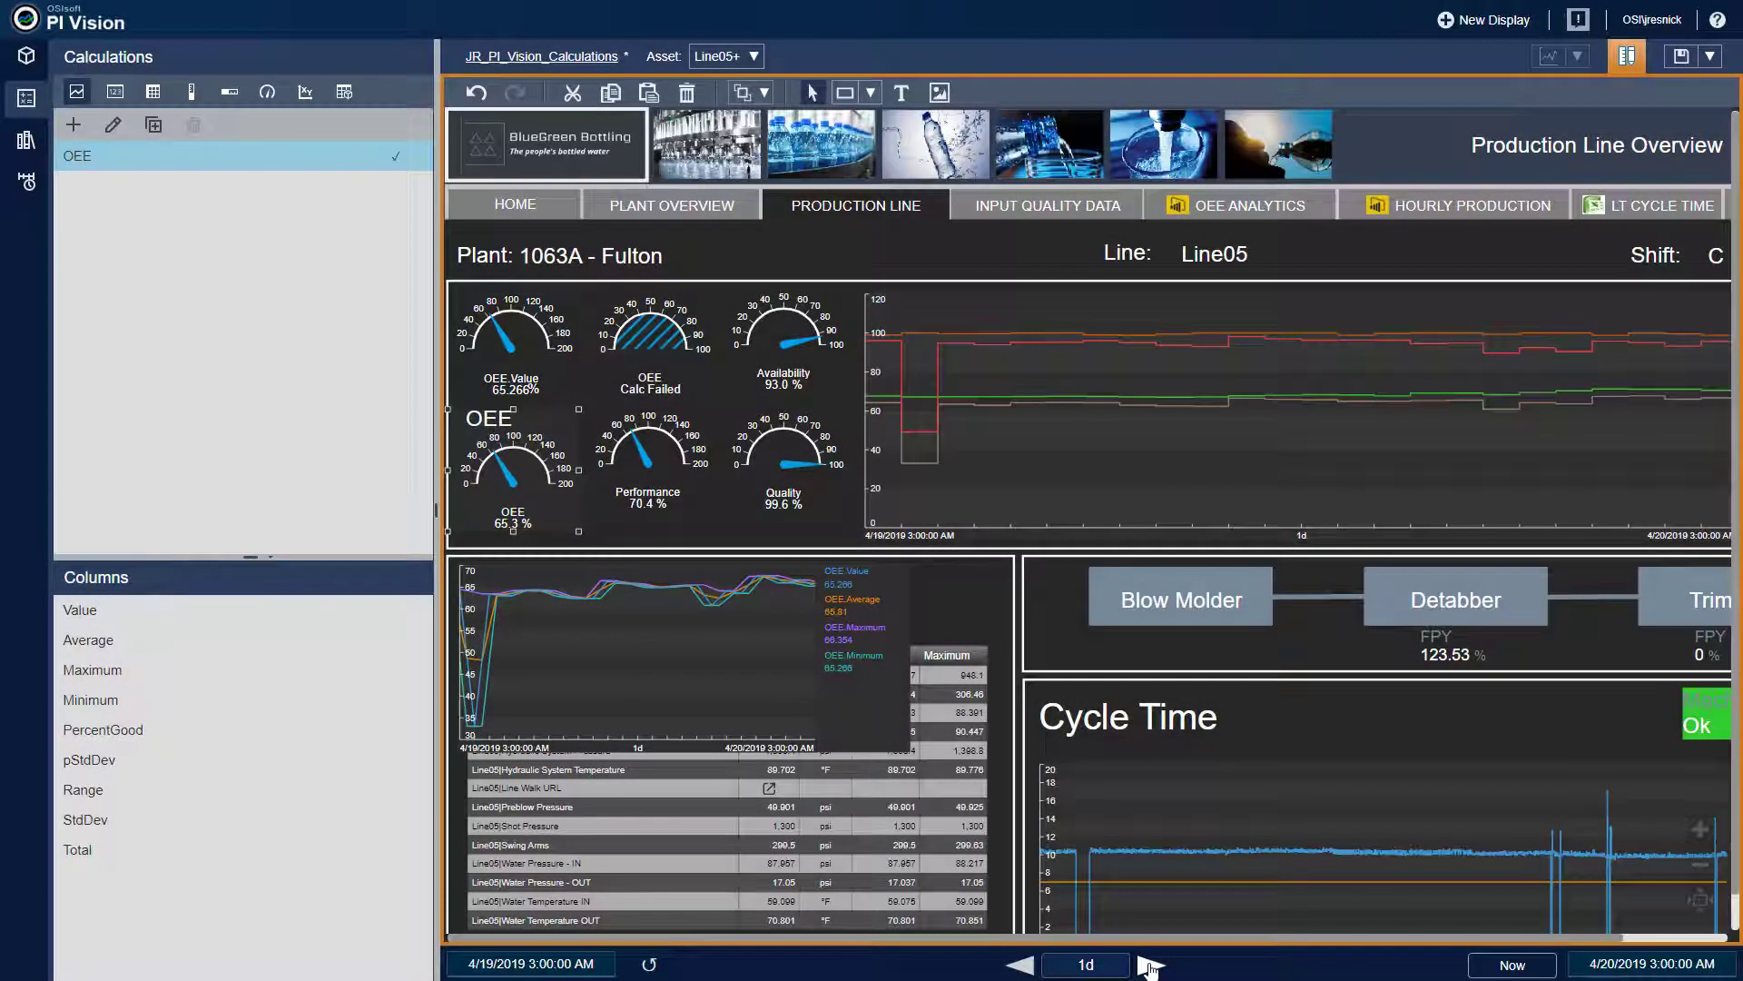
click(1020, 965)
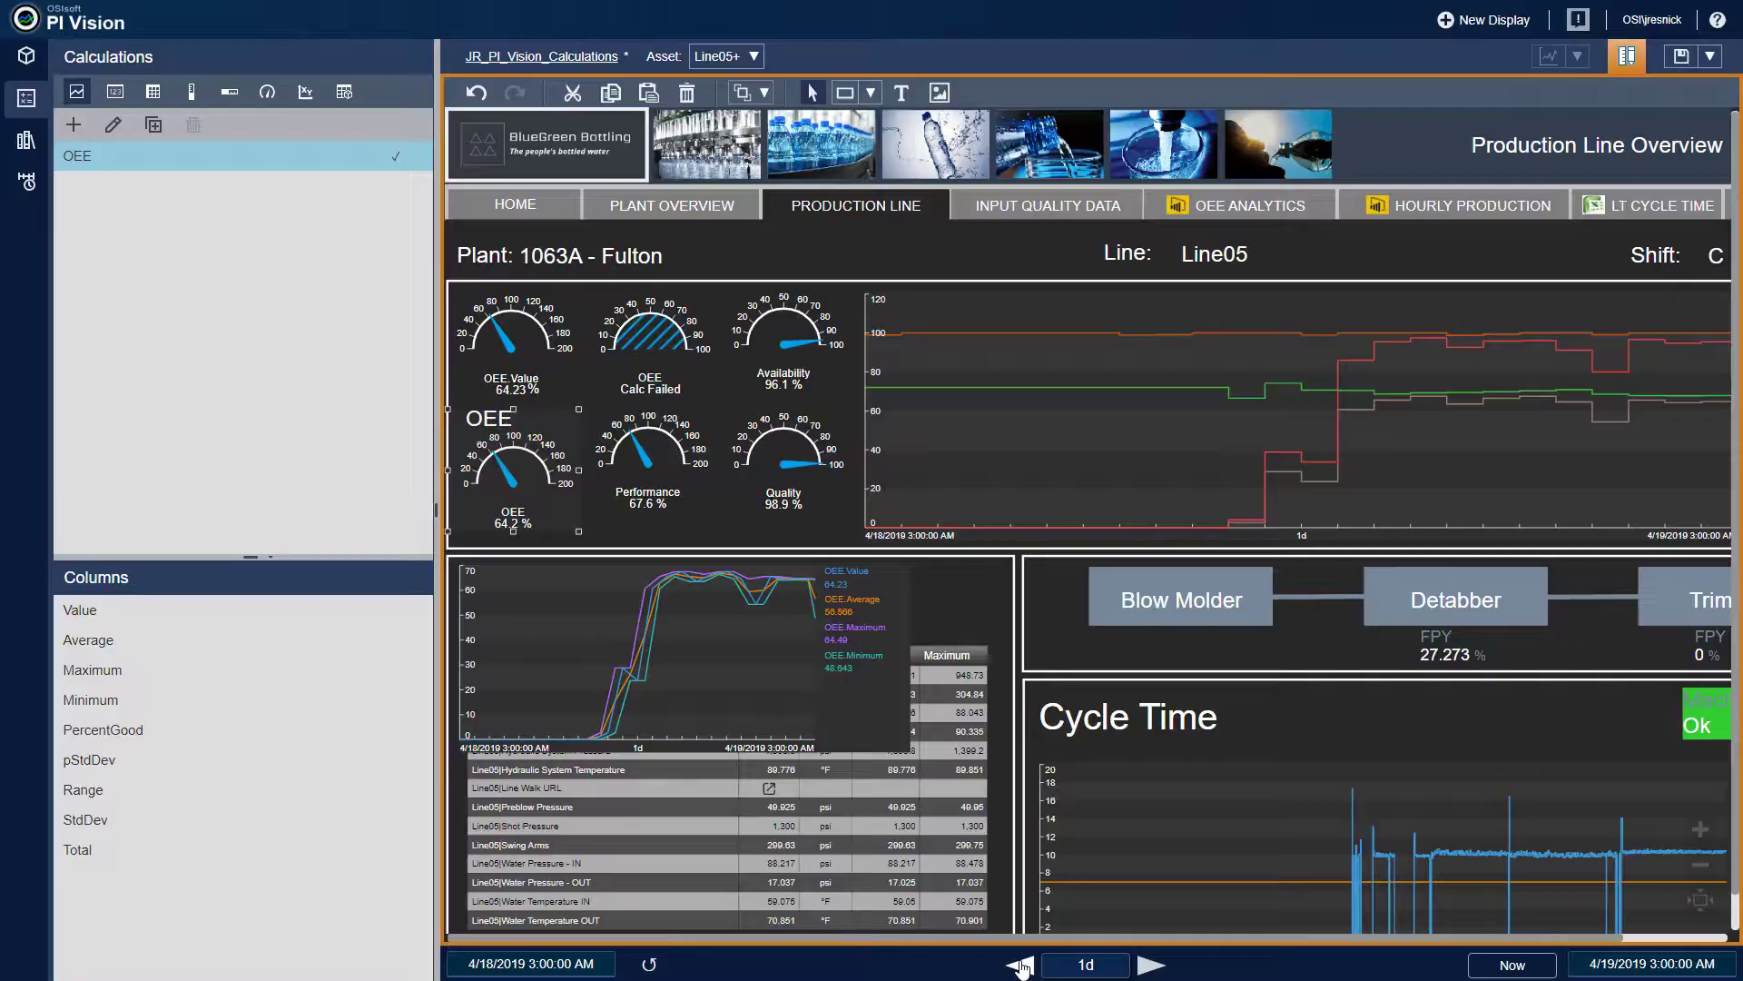
click(1020, 965)
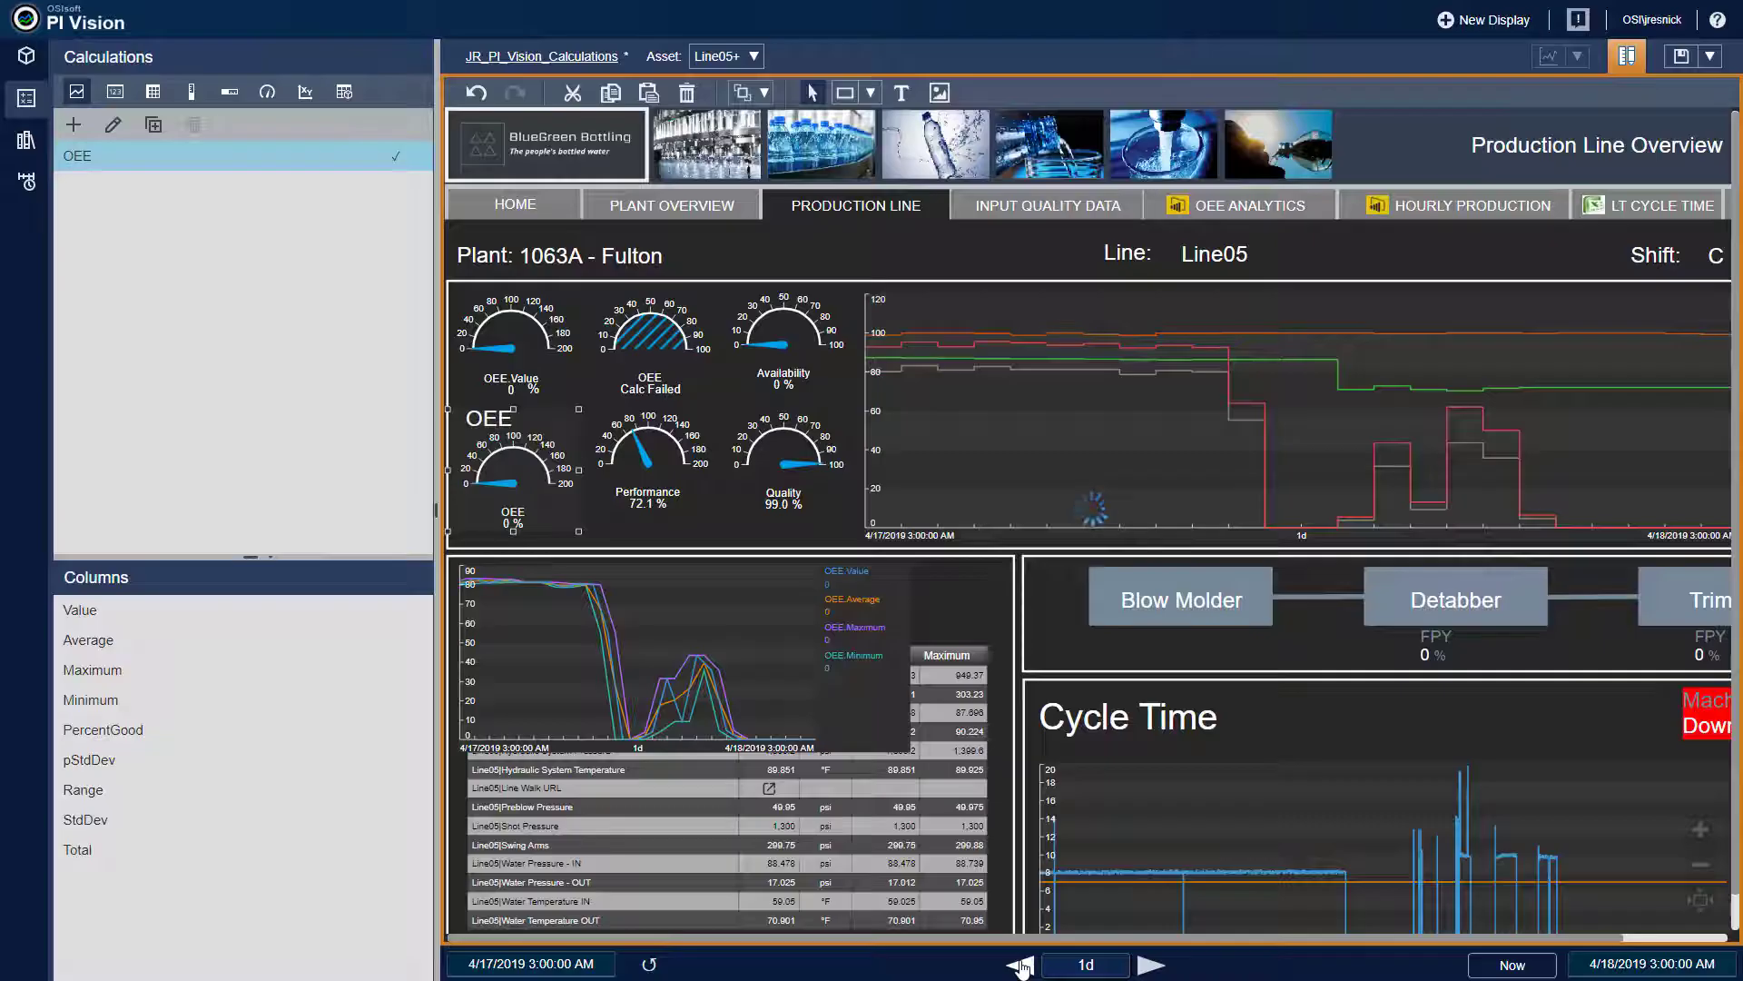
click(1020, 965)
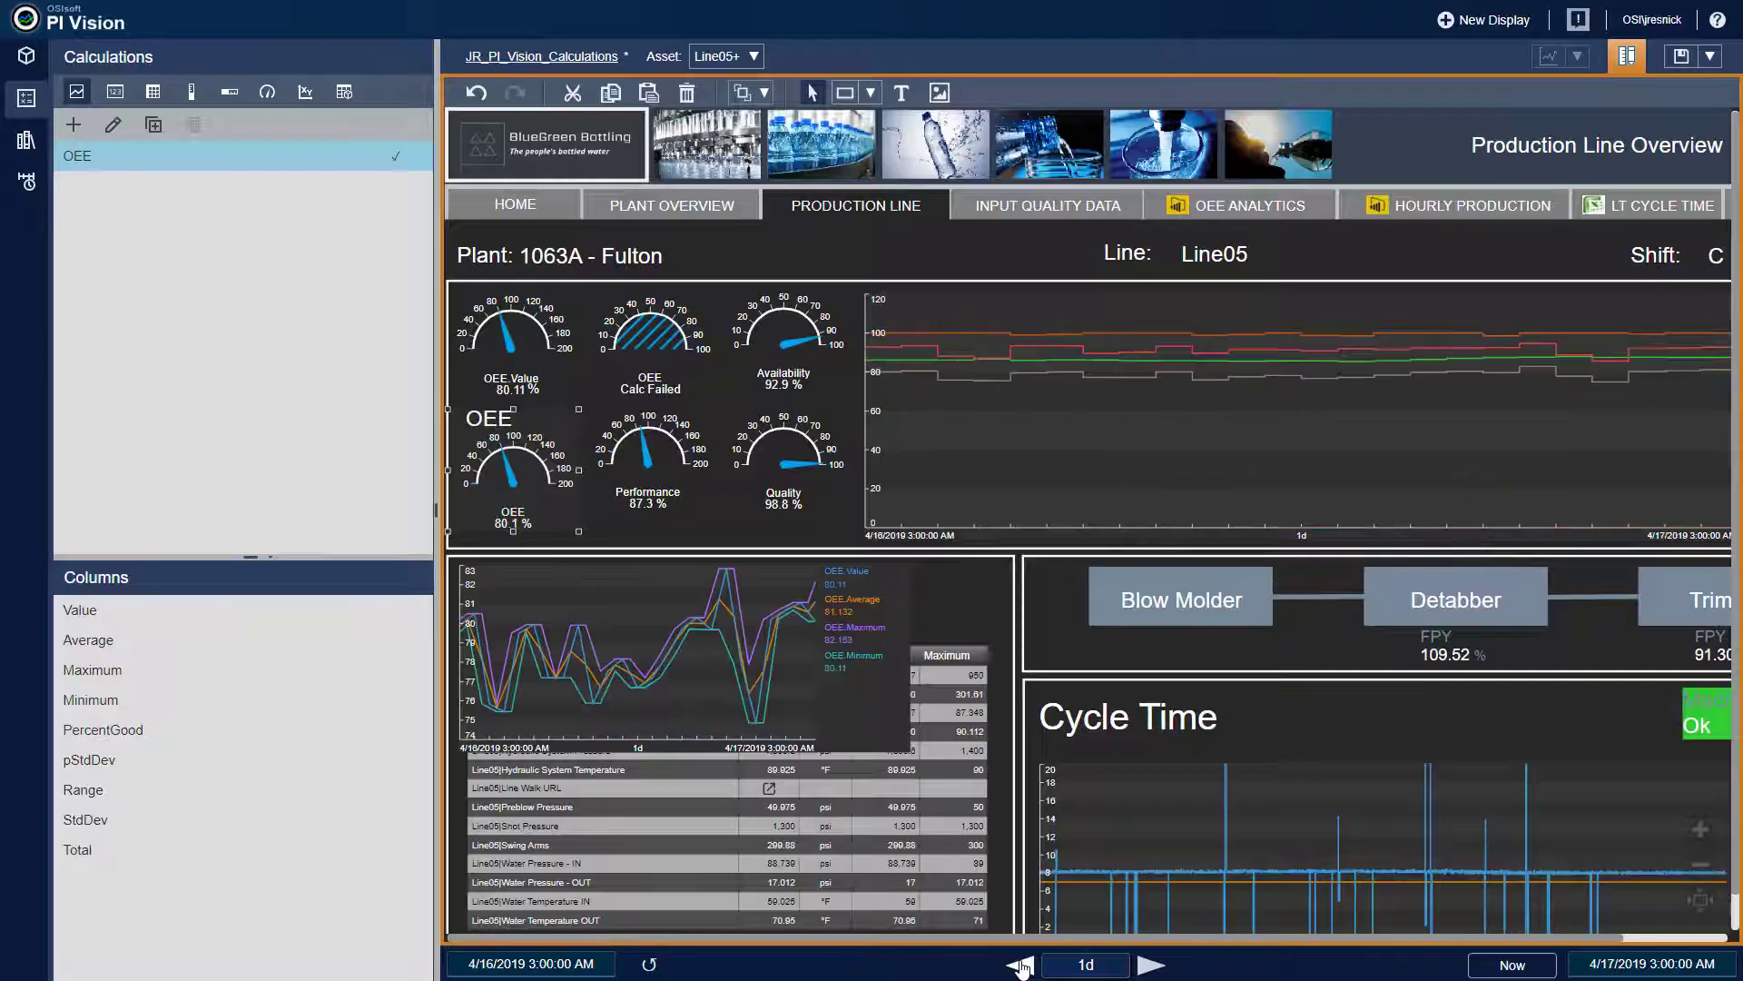